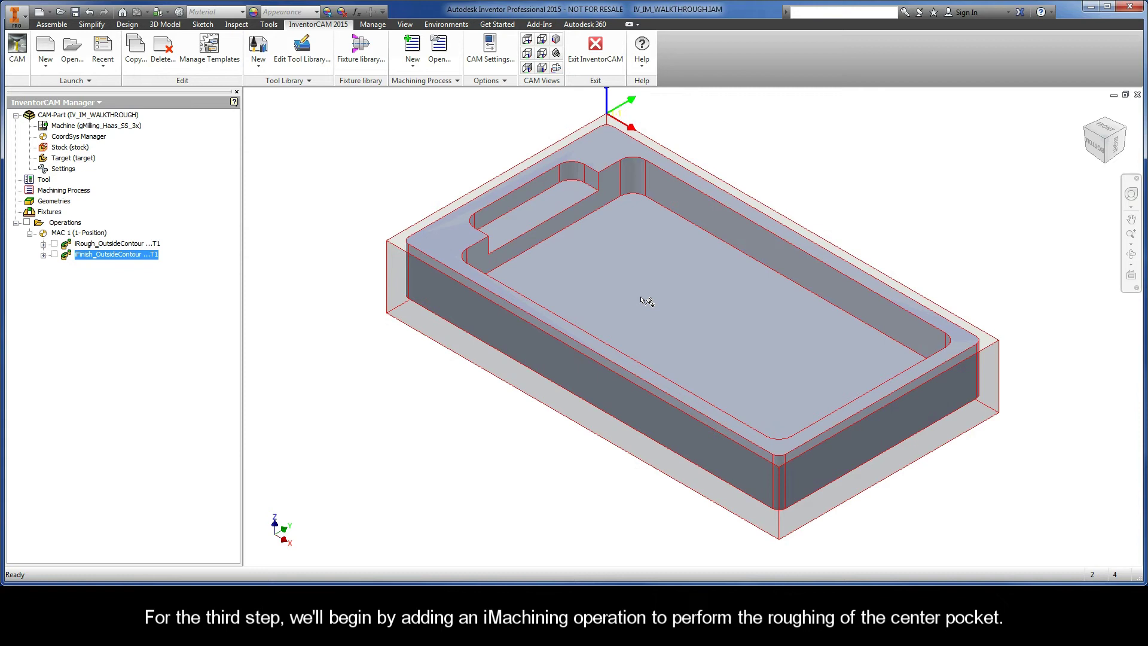
scroll(671, 324, down, 1)
scroll(670, 325, down, 2)
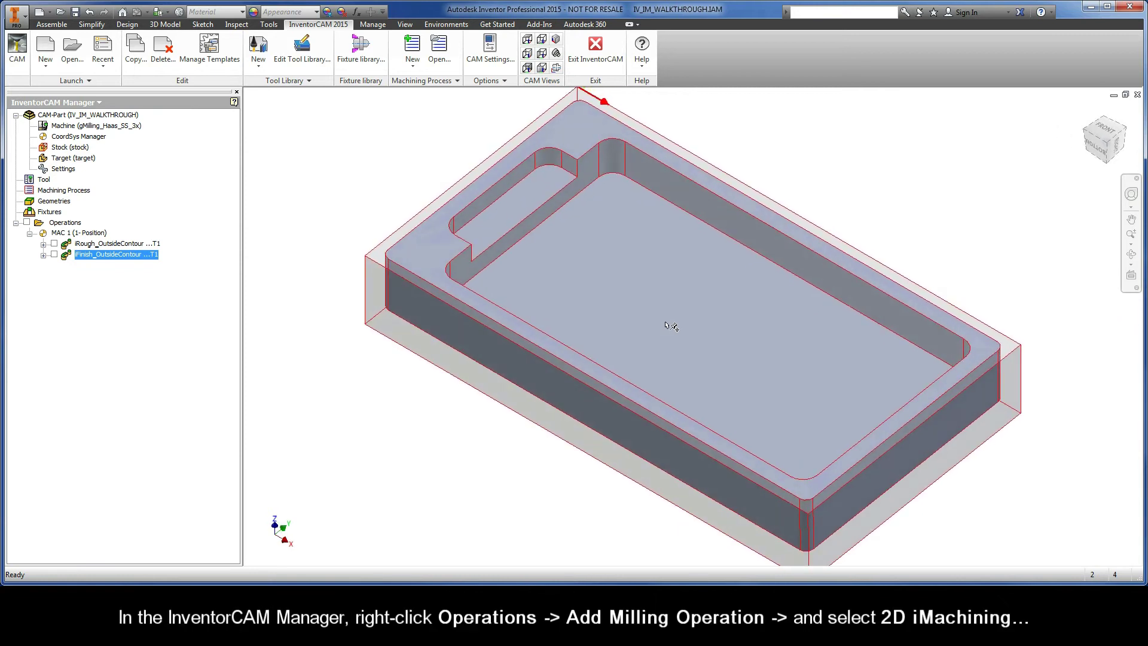
scroll(671, 326, down, 2)
scroll(671, 324, down, 2)
Add a new 2D iMachining operation from the Operations context menu.
right_click(65, 222)
mouse_move(126, 251)
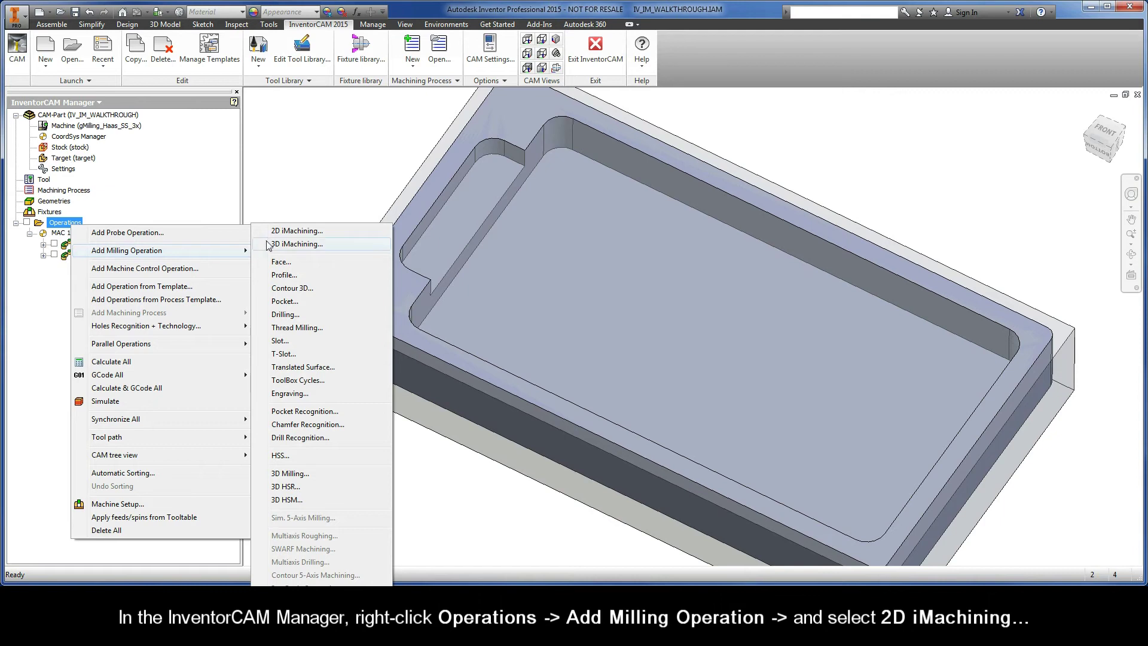
click(296, 231)
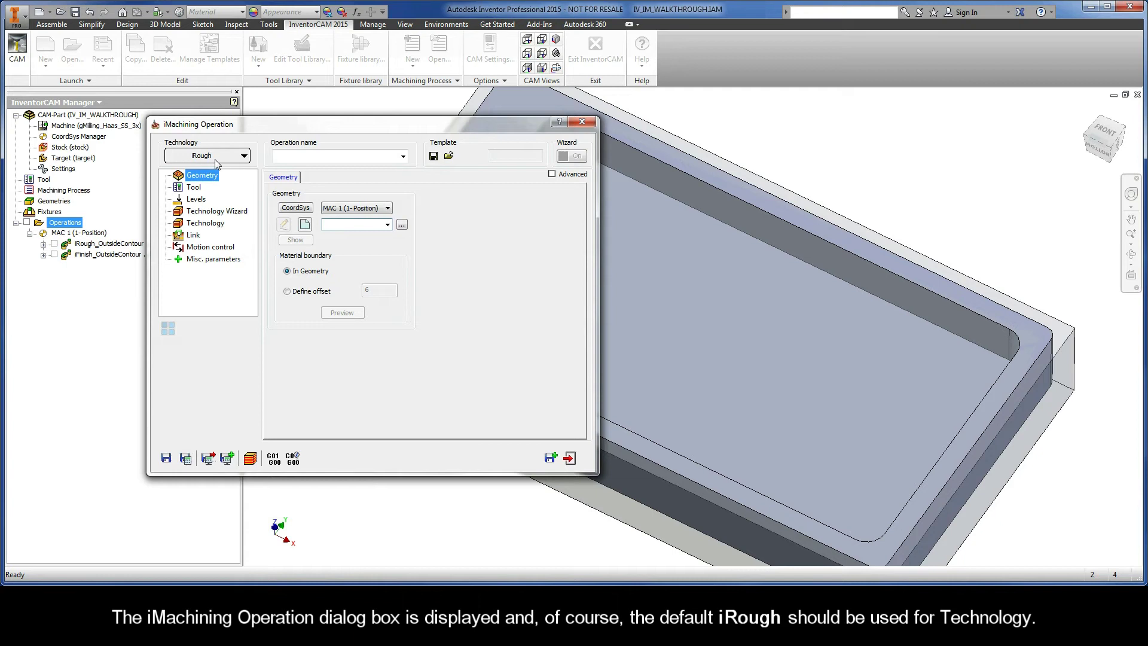
Define contour1 from the lower center-pocket edge, closed with Auto-constant Z.
click(306, 226)
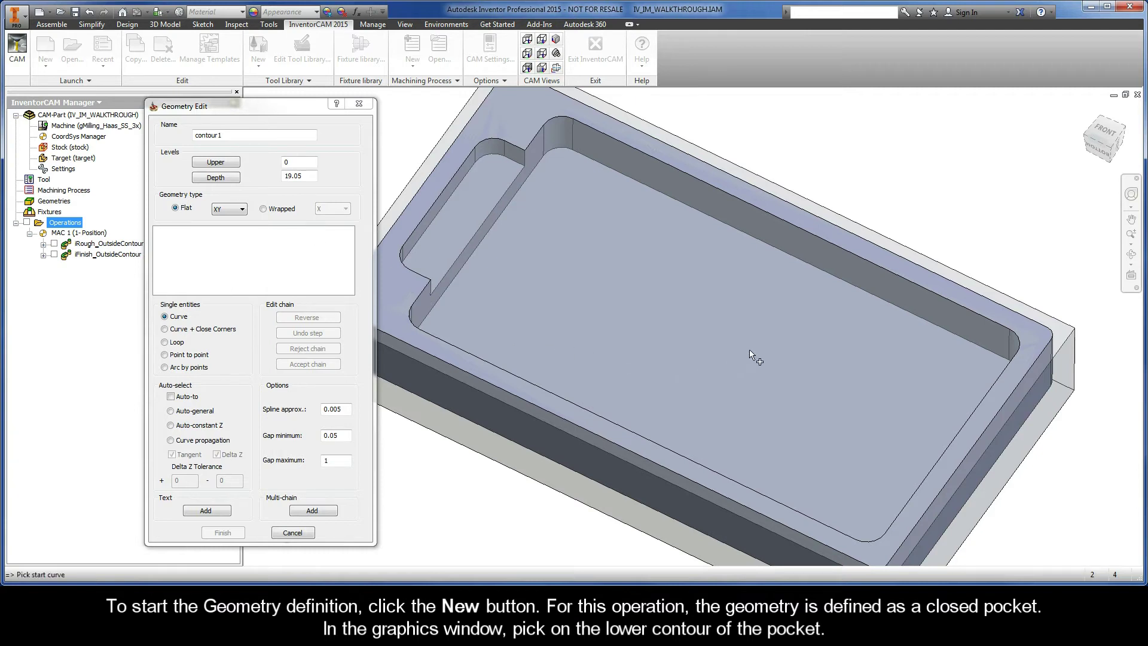
click(975, 348)
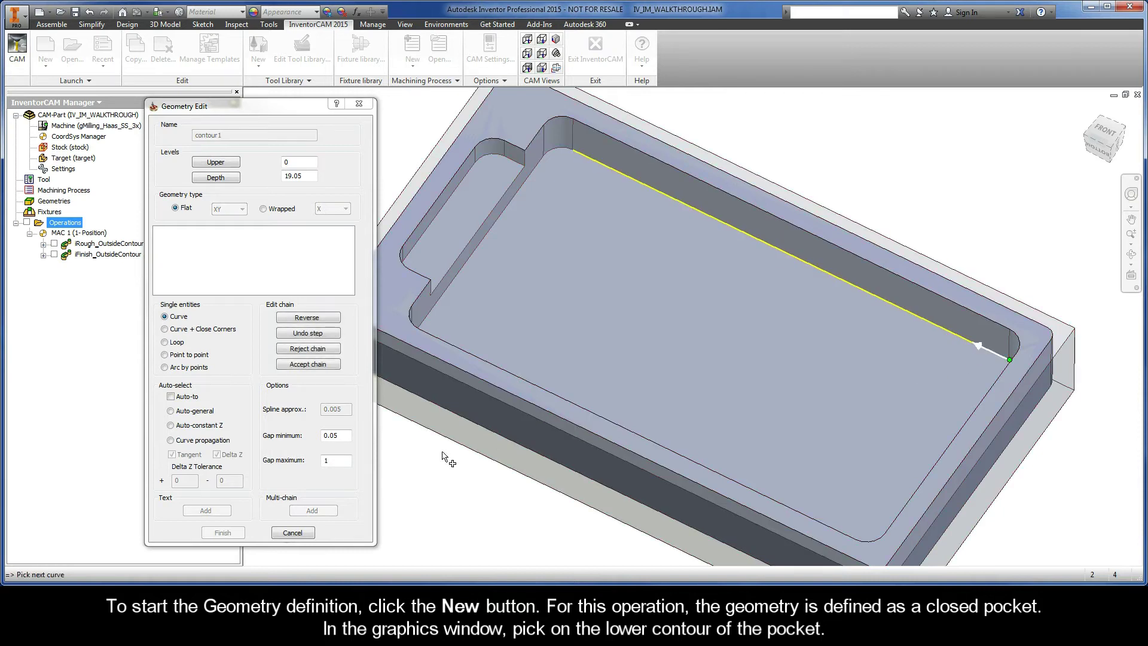
click(170, 425)
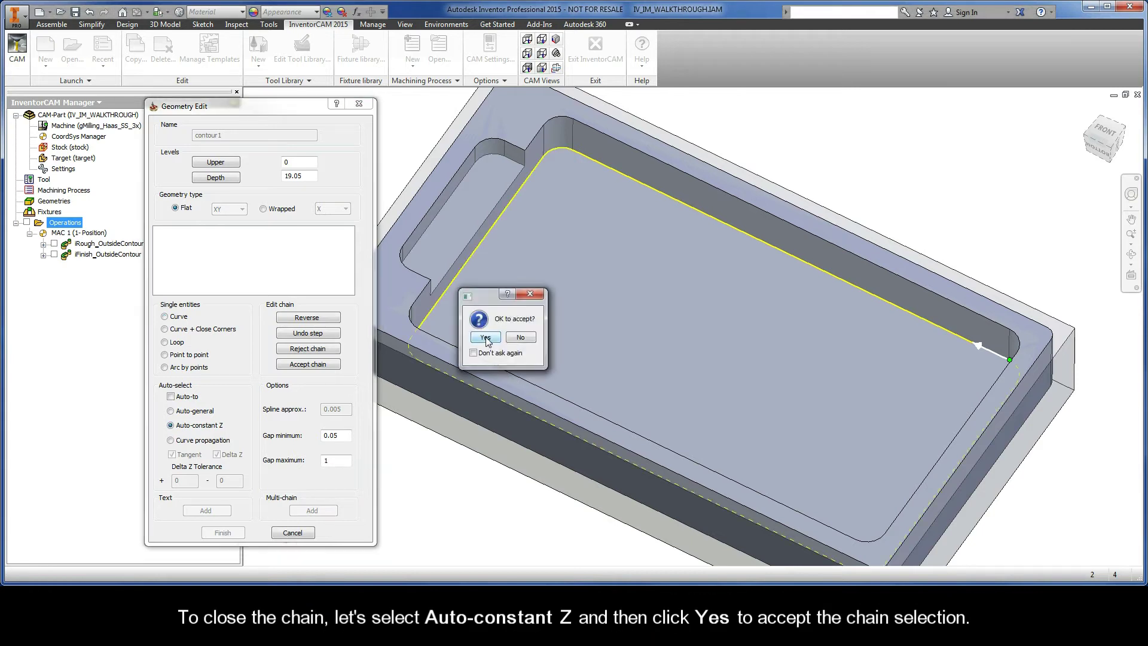
click(487, 339)
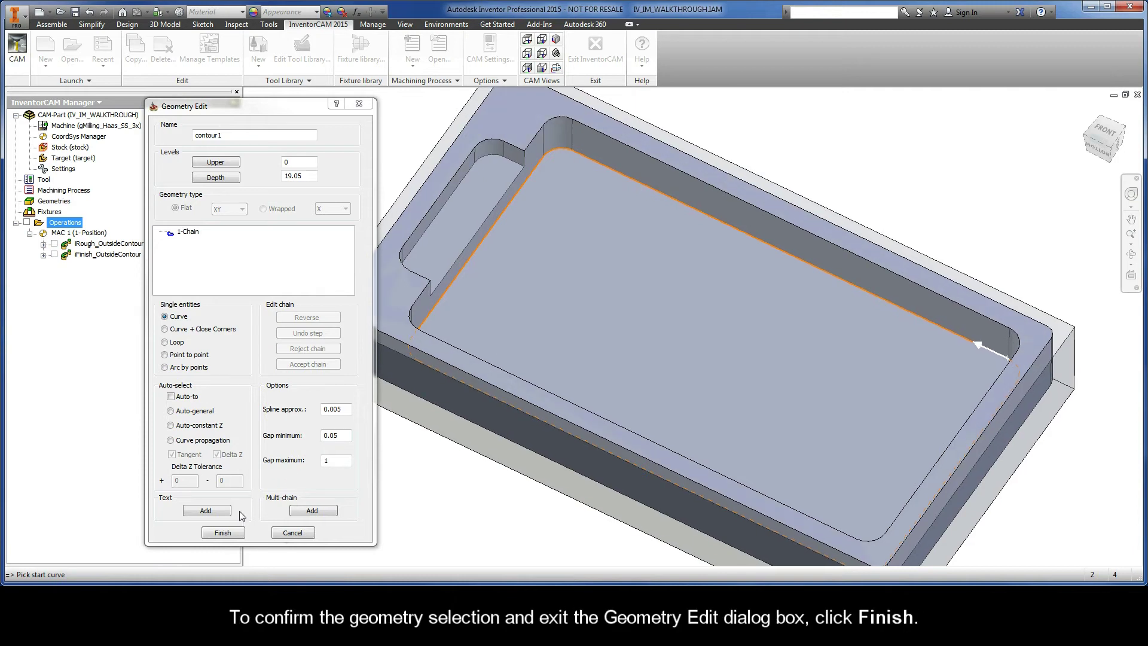
click(223, 533)
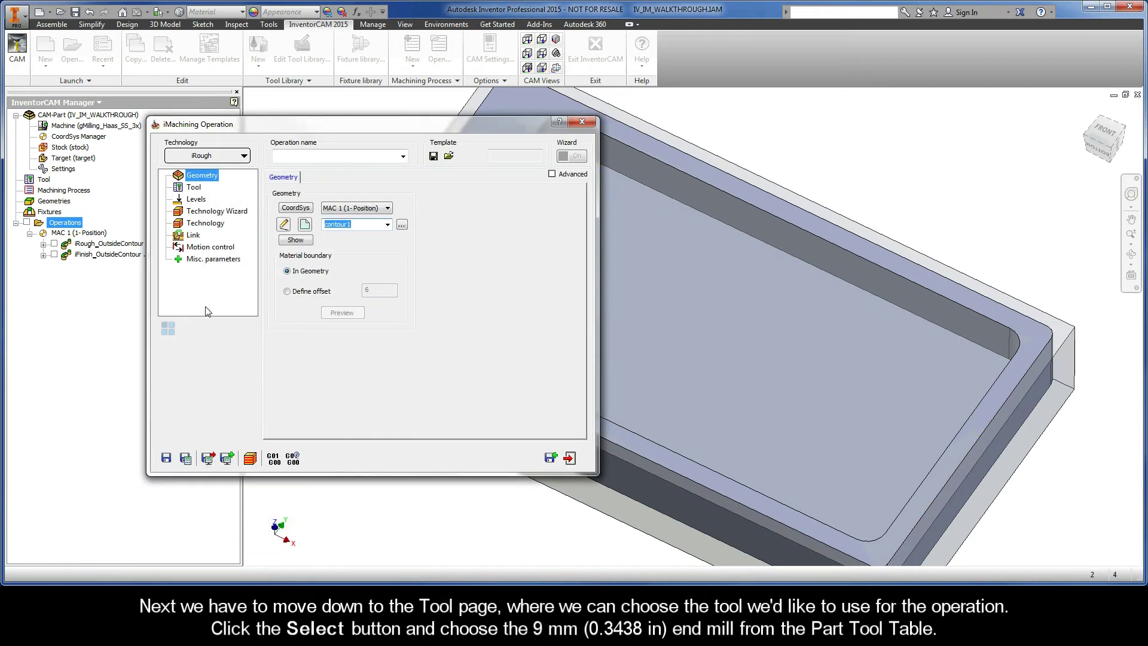
Choose tool 1, the 9 mm END MILL, from the Part Tool Table.
click(194, 188)
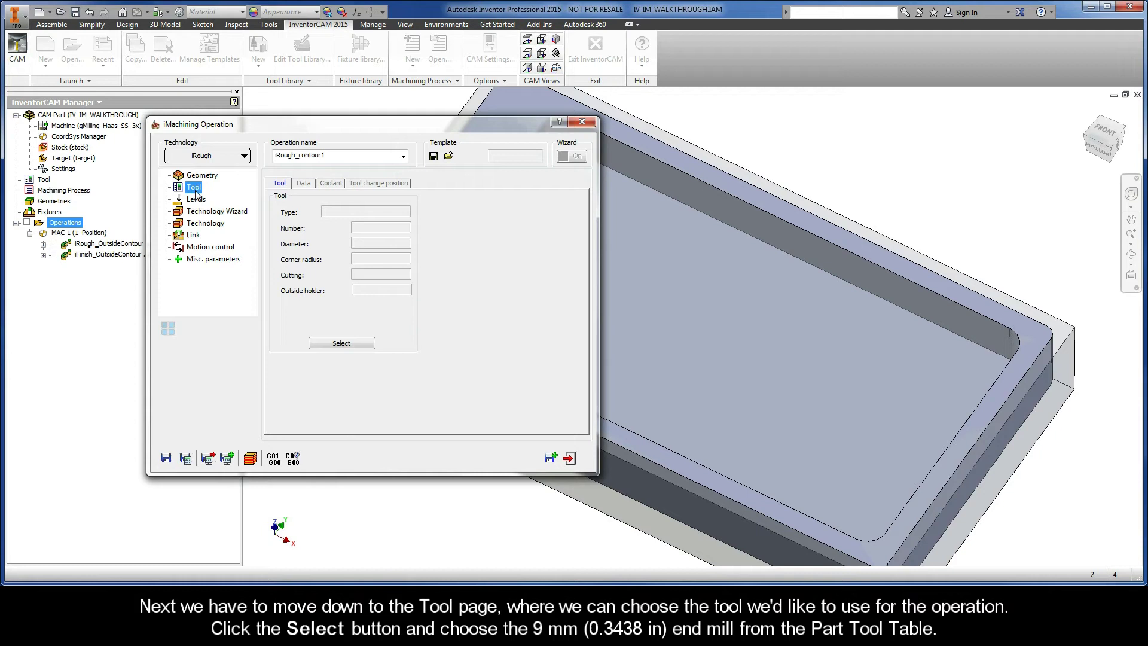
click(340, 345)
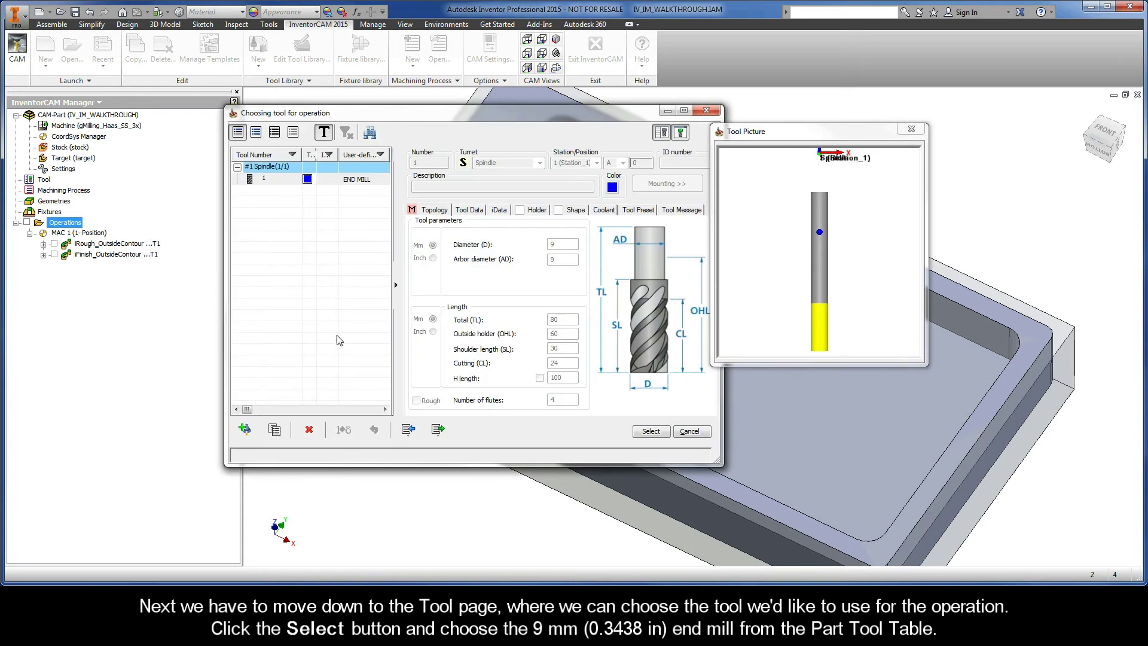
click(357, 185)
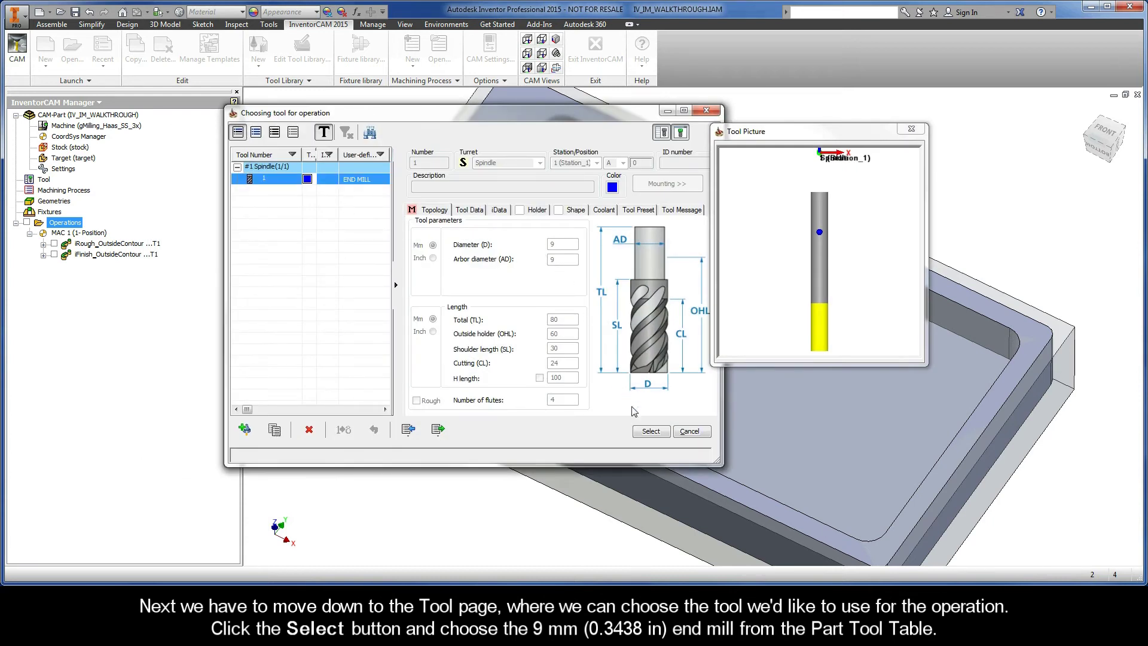
click(651, 432)
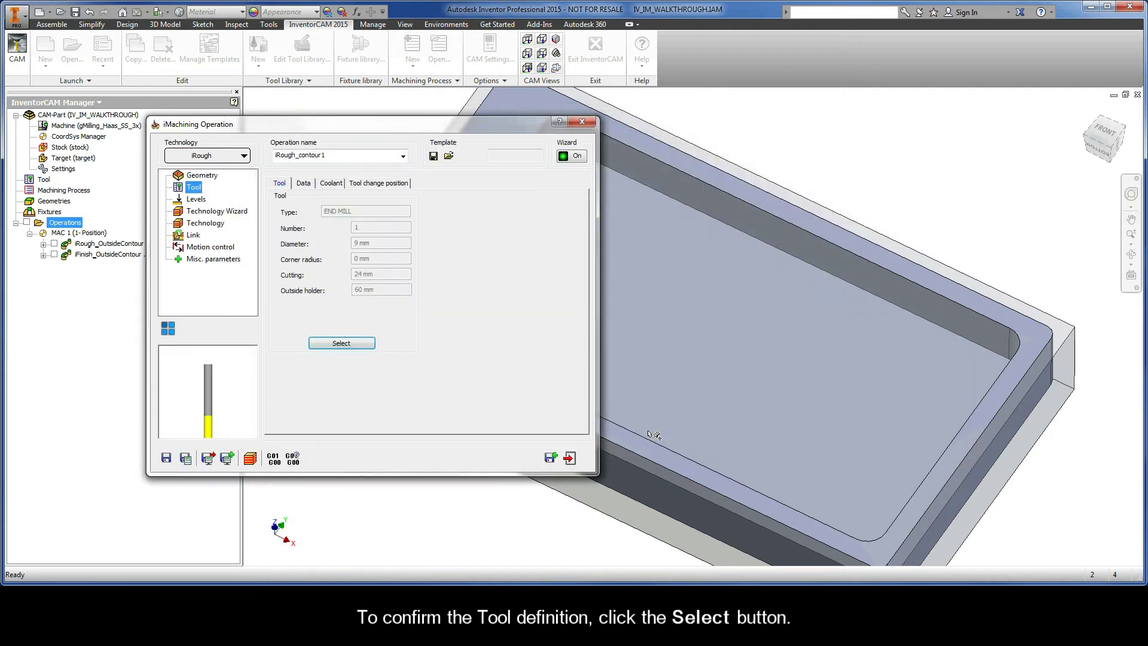
Set the upper milling level to 0 from the stock top face.
click(196, 199)
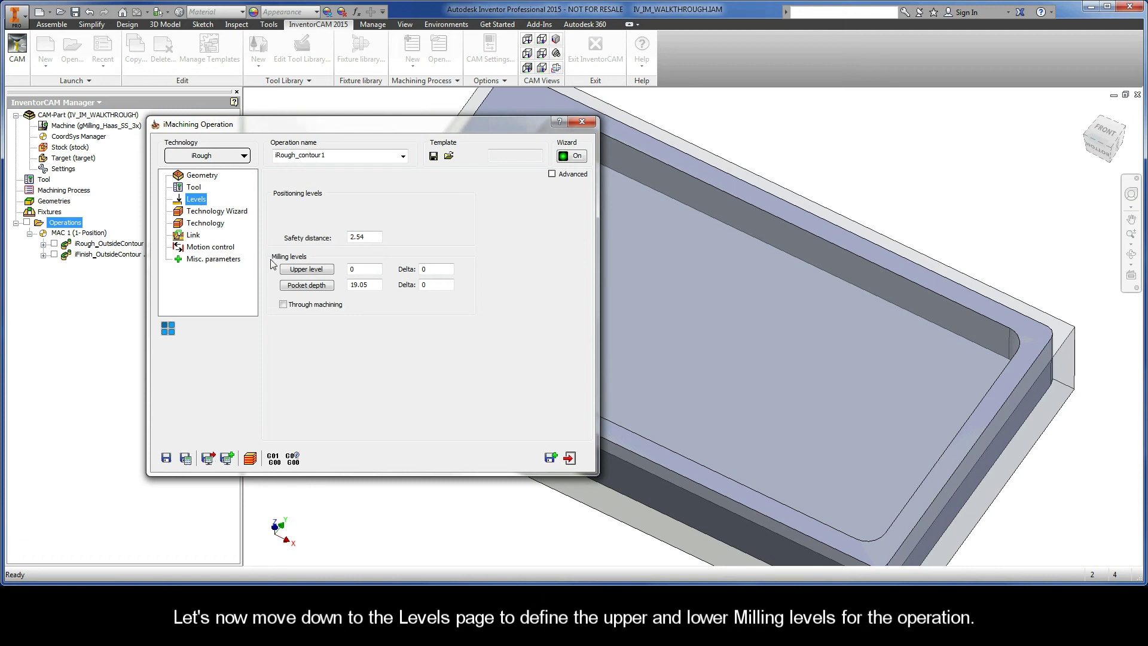
click(309, 269)
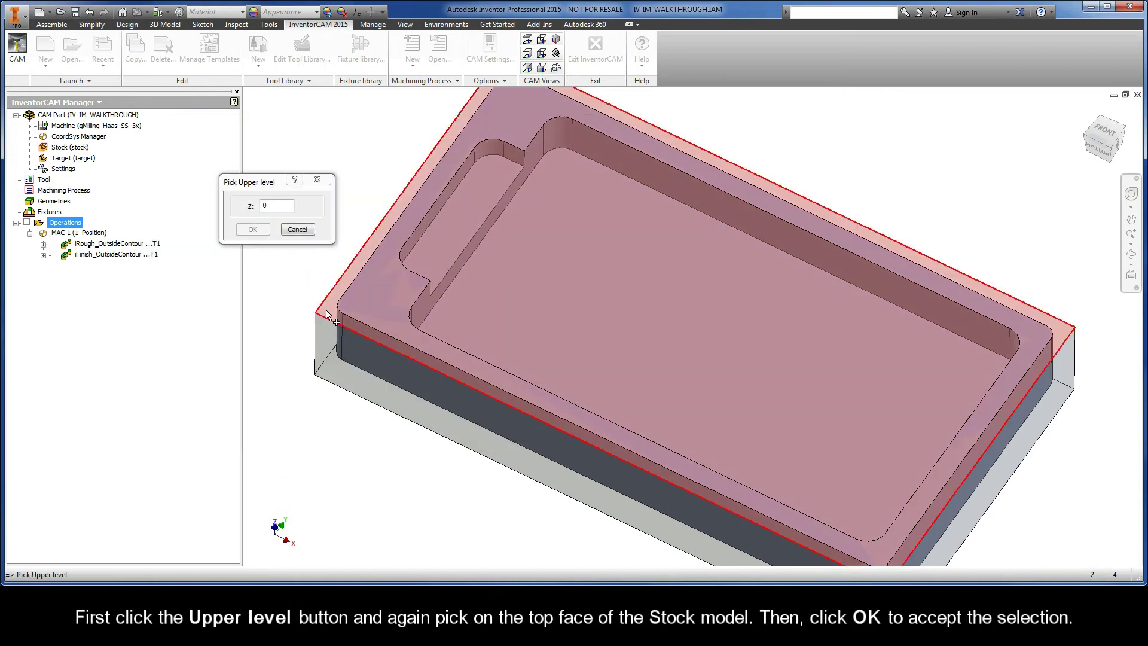
click(328, 314)
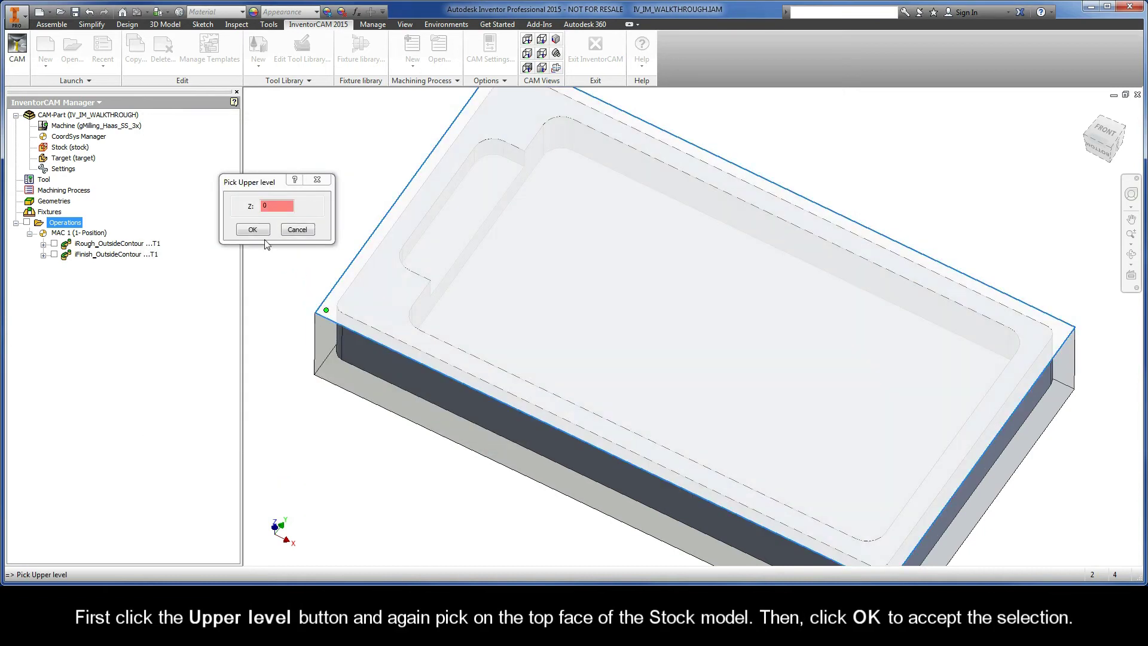
click(252, 231)
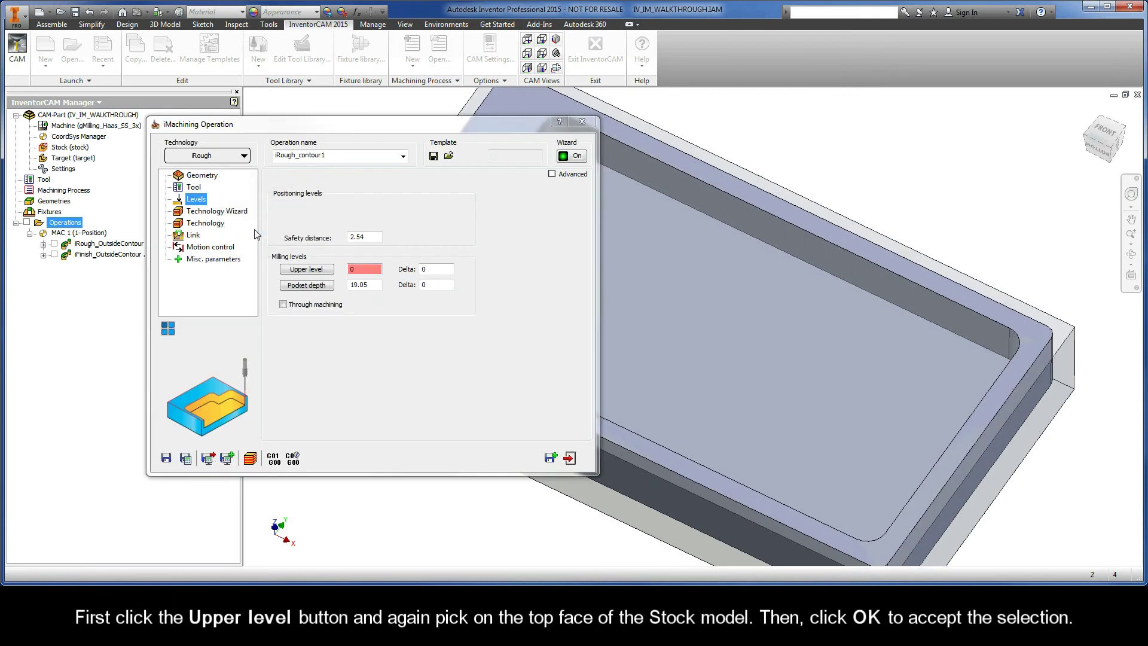
Set the pocket depth to 12.7 from the center pocket's bottom face.
click(307, 286)
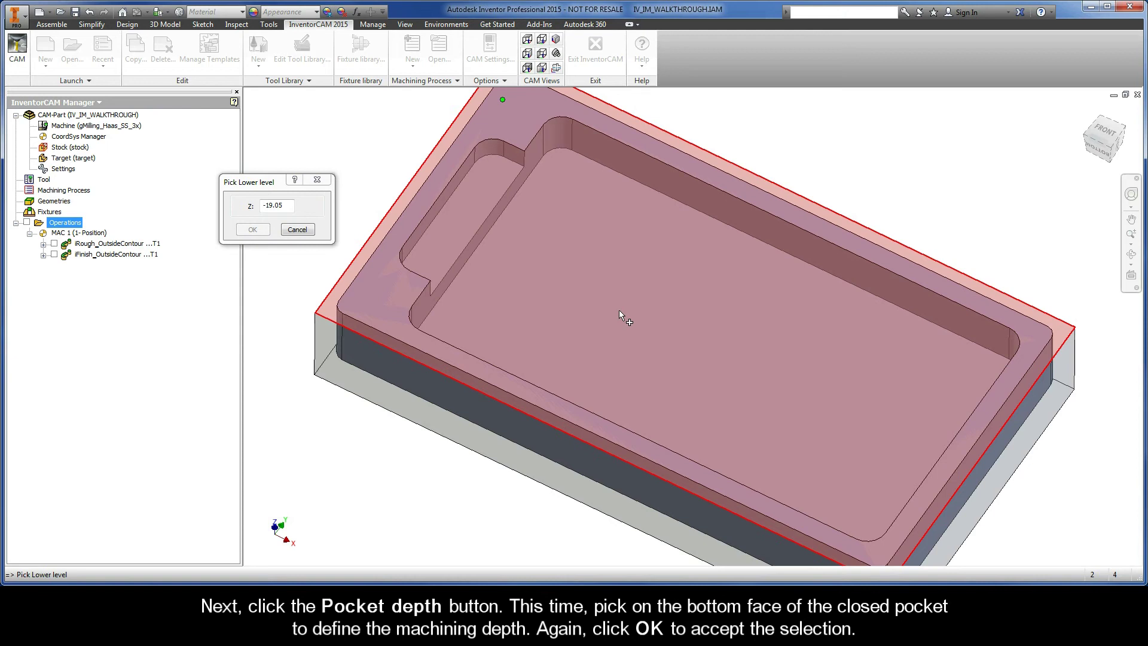
right_click(619, 310)
click(643, 313)
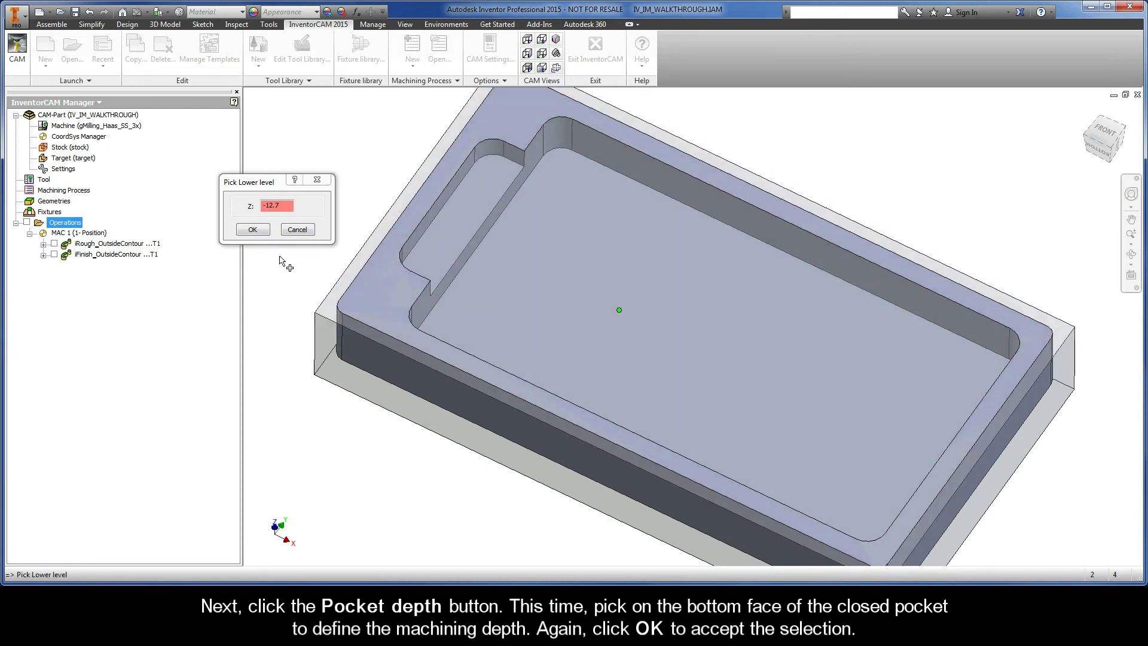
click(253, 231)
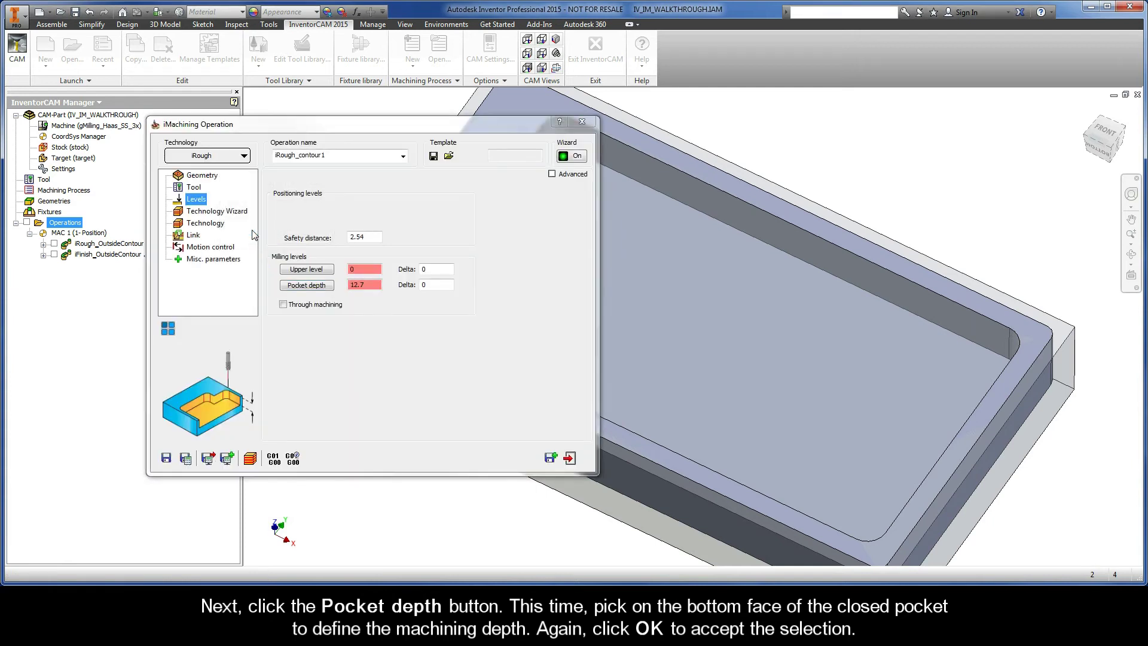
Review the default cutting conditions and keep the 0.24 wall/island offset.
click(216, 211)
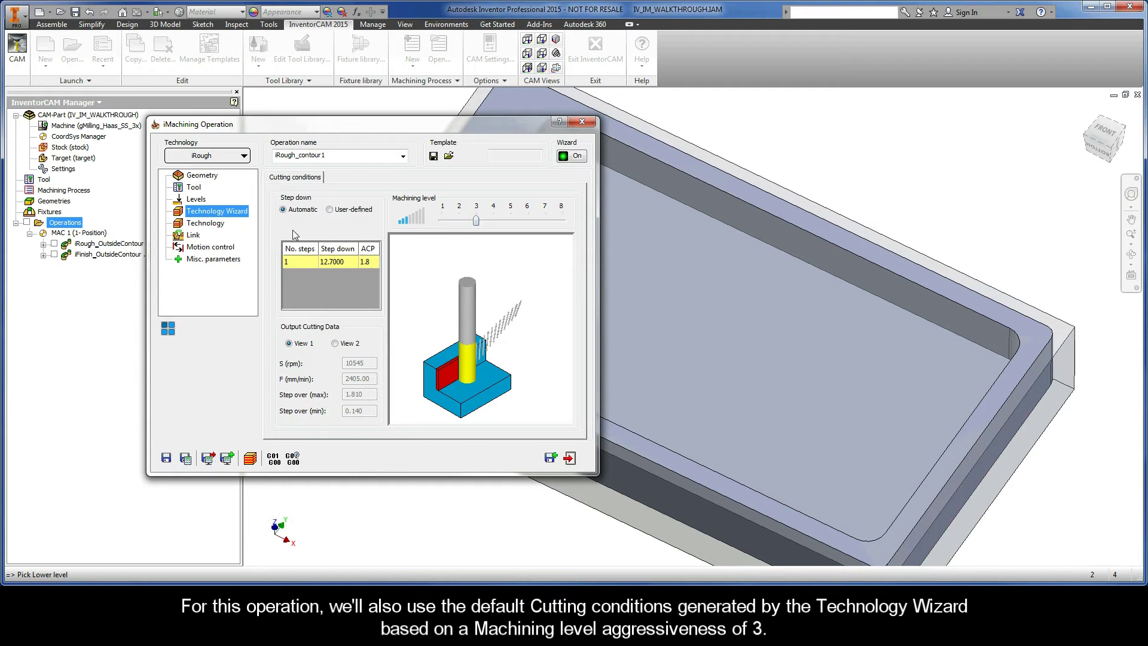
click(205, 223)
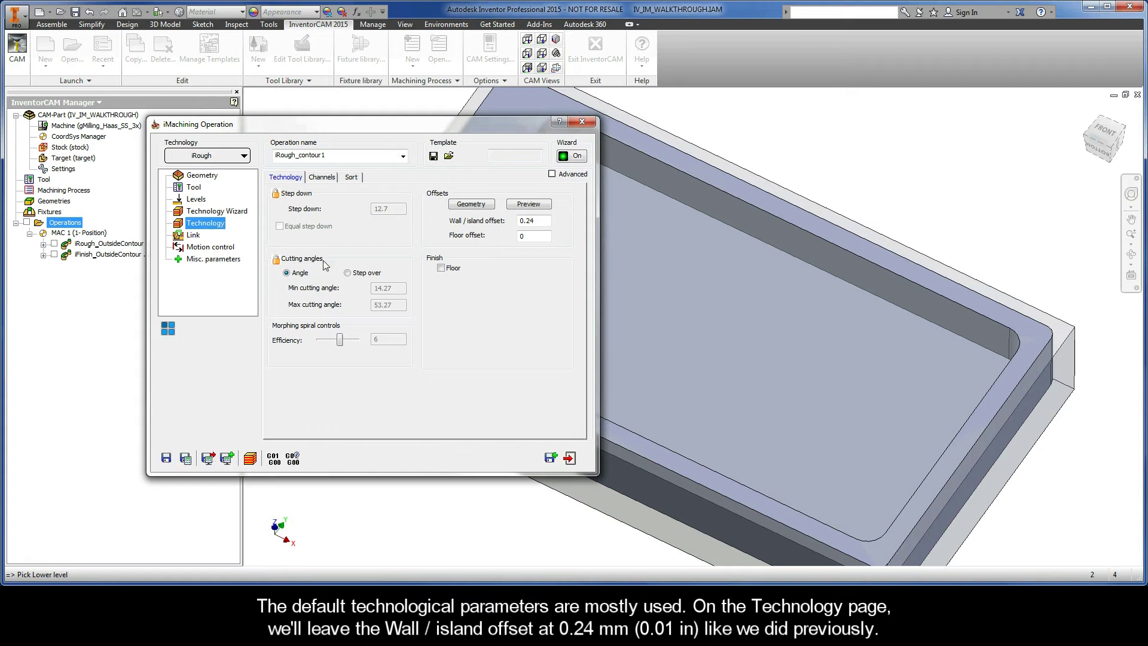
mouse_move(534, 220)
drag(543, 221, 505, 226)
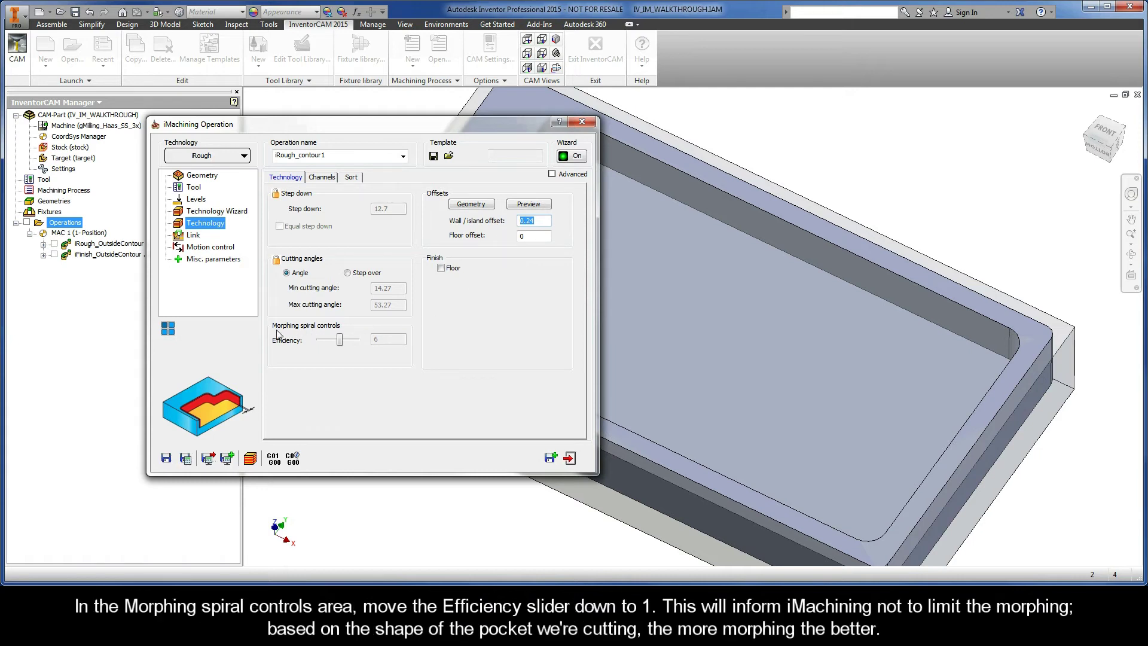
click(340, 341)
Set the morphing spiral Efficiency slider to 1.
drag(340, 341, 319, 341)
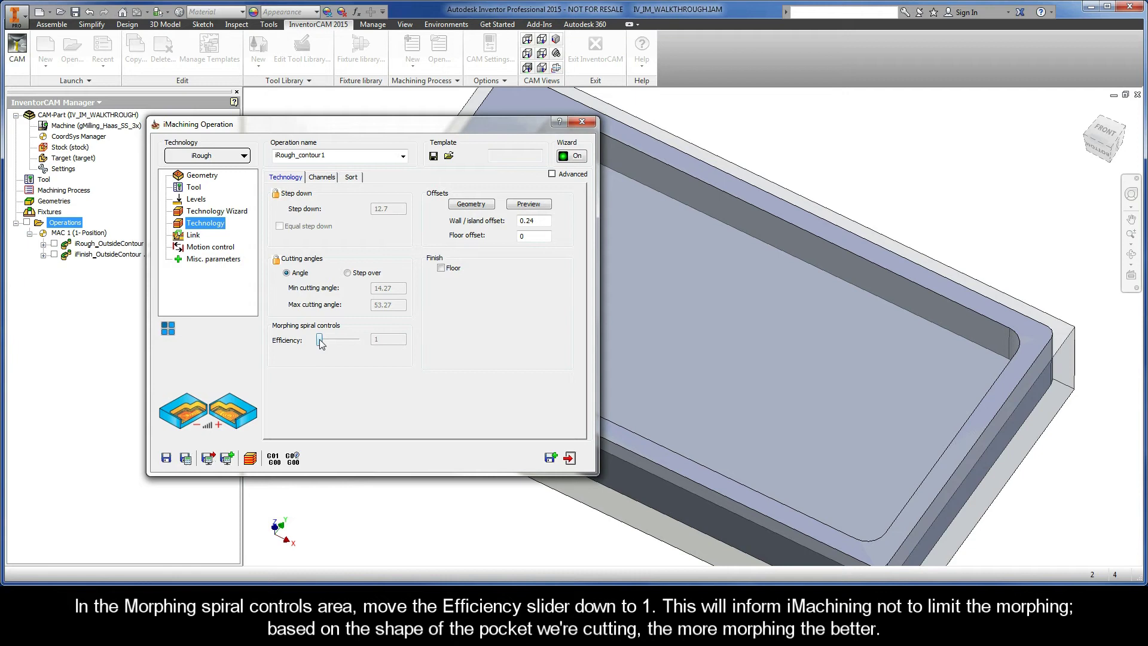
drag(319, 342, 339, 341)
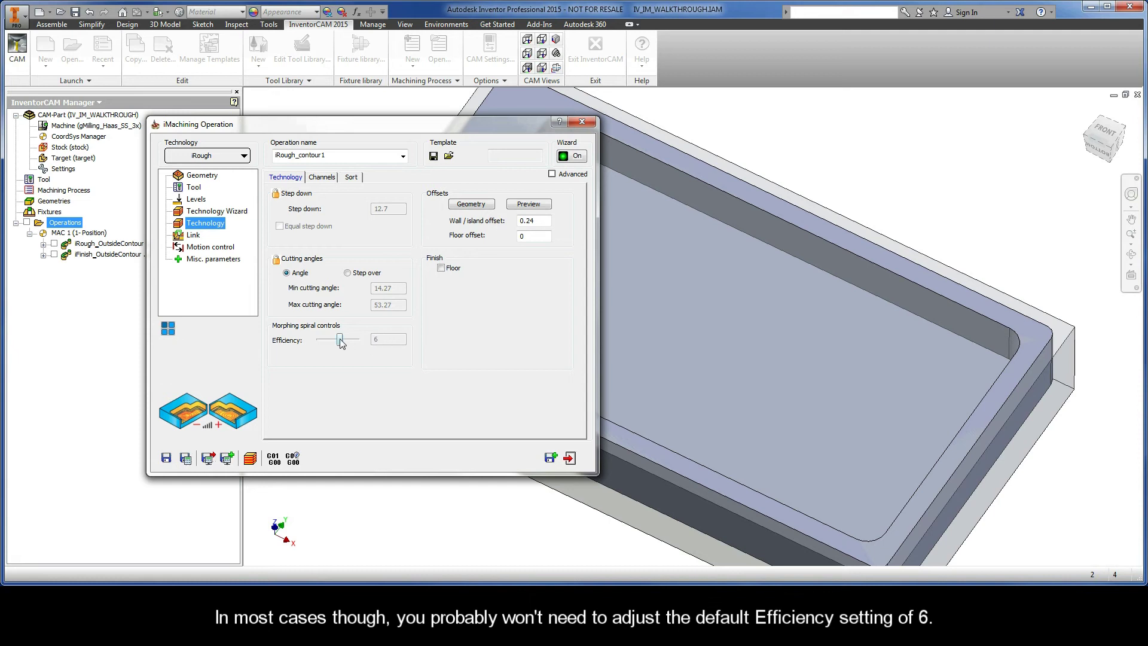
drag(339, 341, 319, 341)
Show the Link page with helical entry at a 3.4° ramping angle.
click(195, 235)
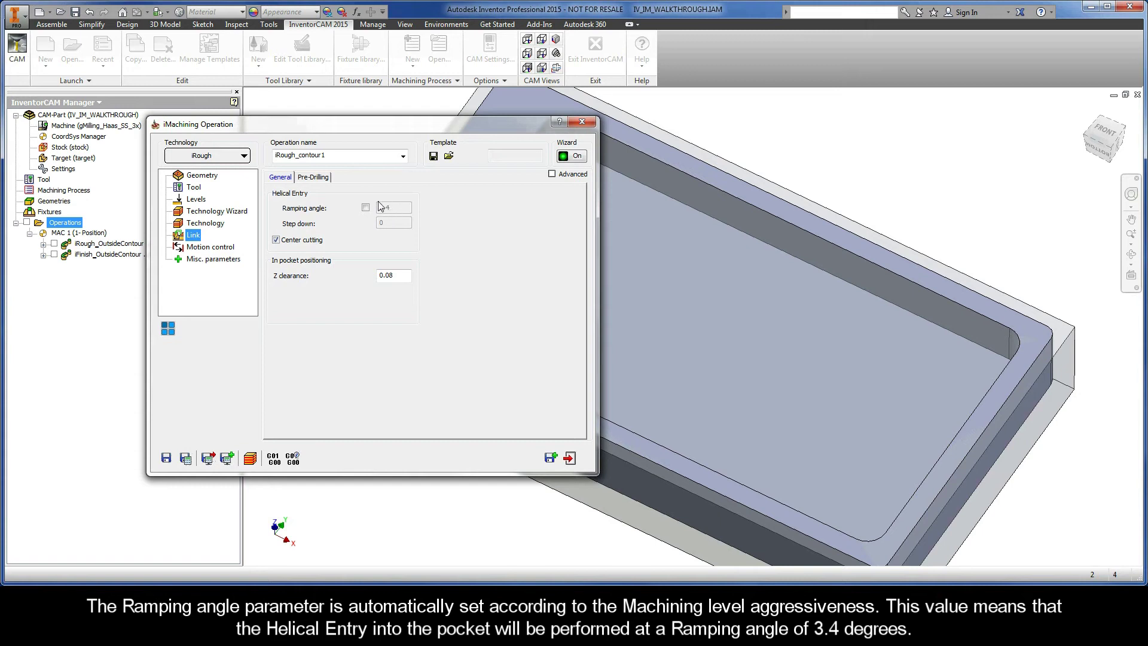
Rename iRough_contour1 to iRough_CenterPocket and Save & Calculate it.
double_click(331, 155)
drag(331, 156, 299, 154)
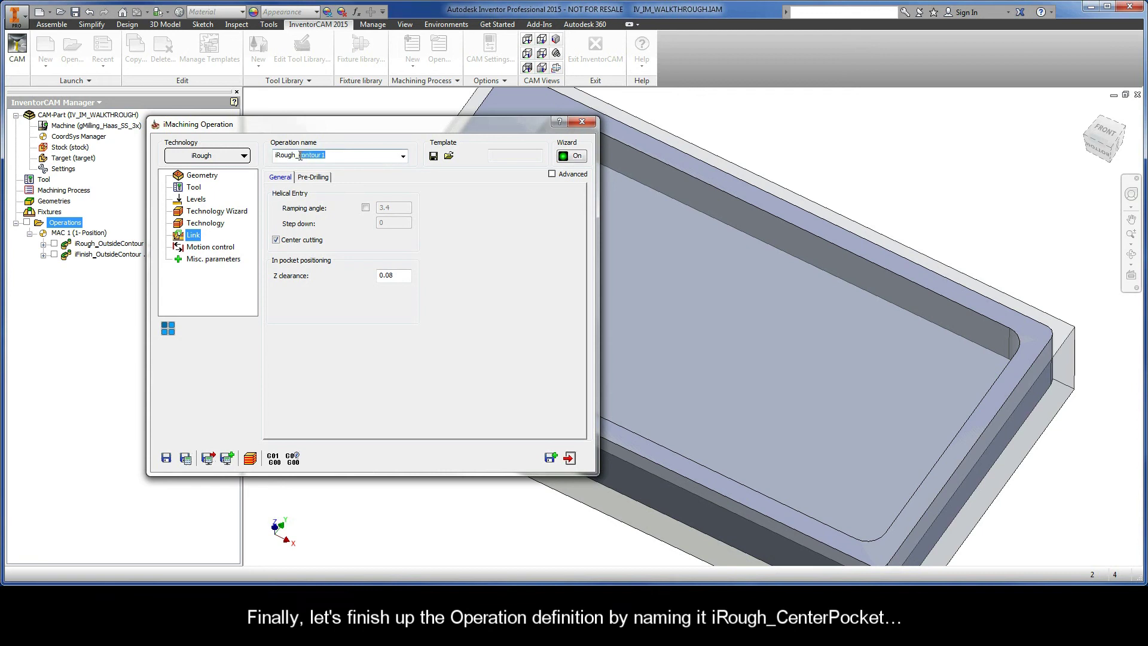
text(CenterPo)
text(cket)
click(187, 461)
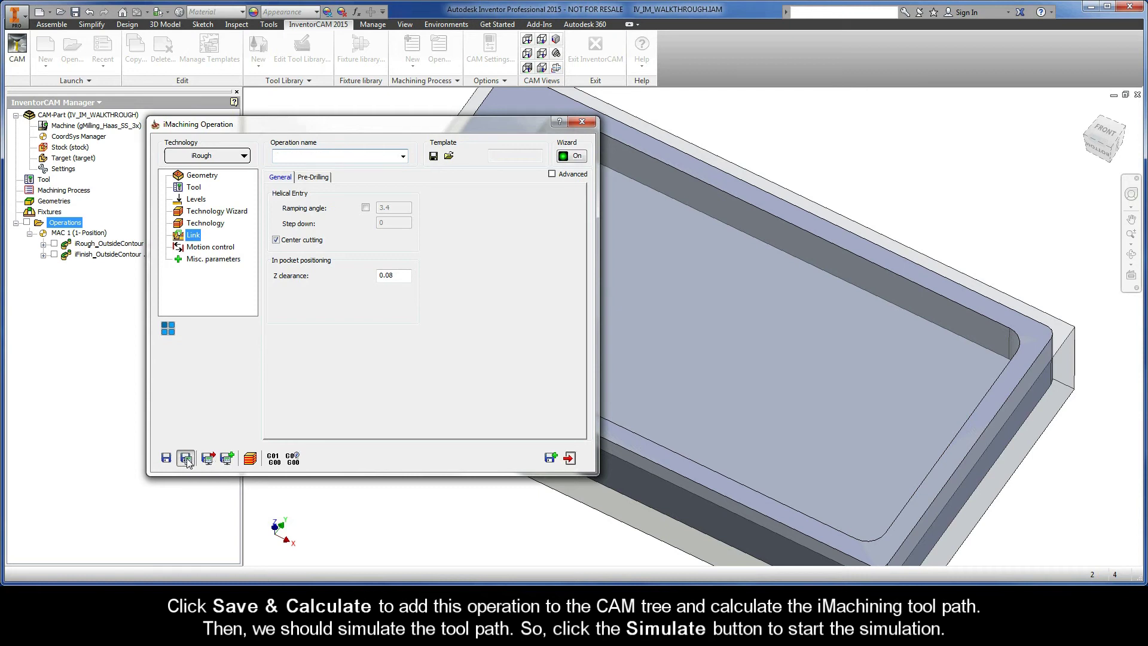
click(185, 459)
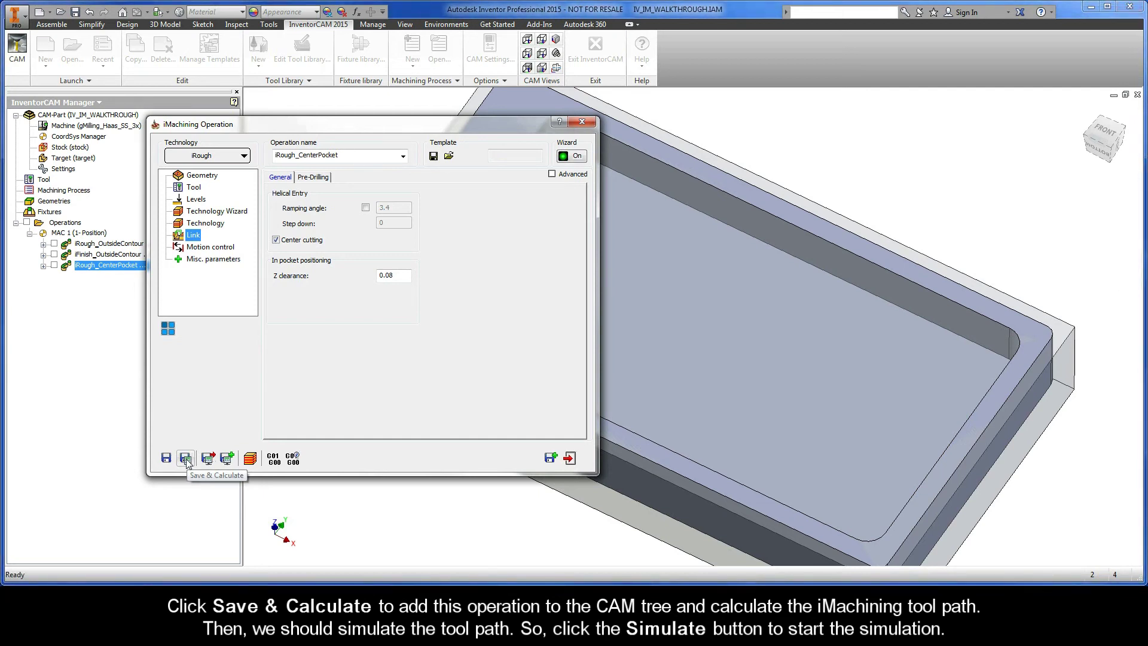
click(227, 458)
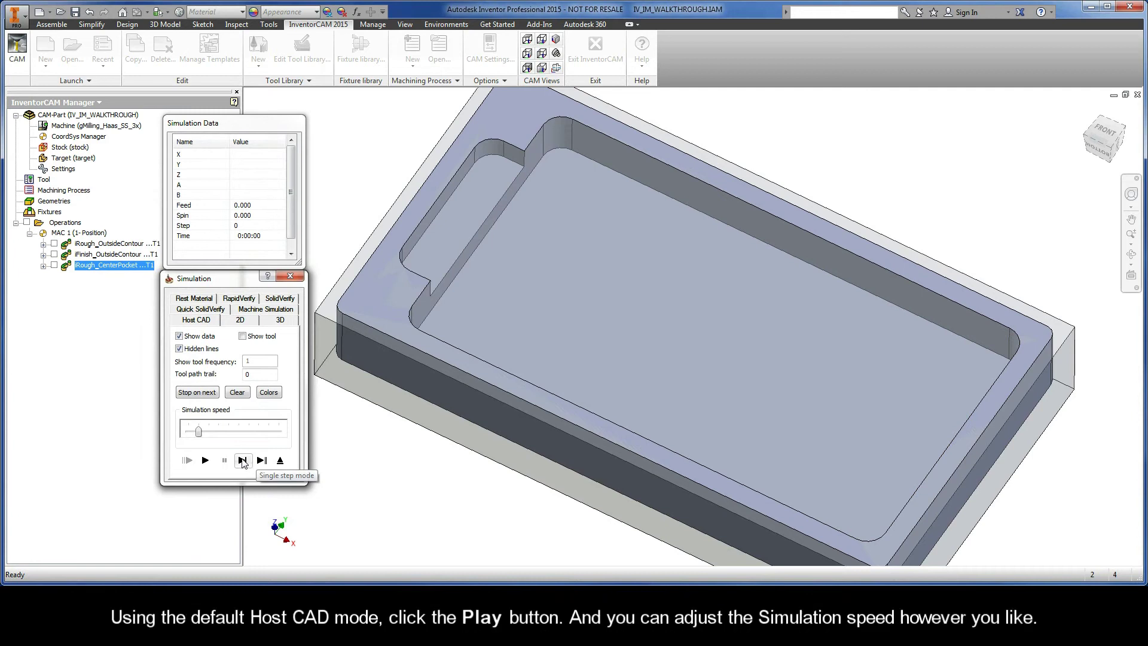
click(205, 462)
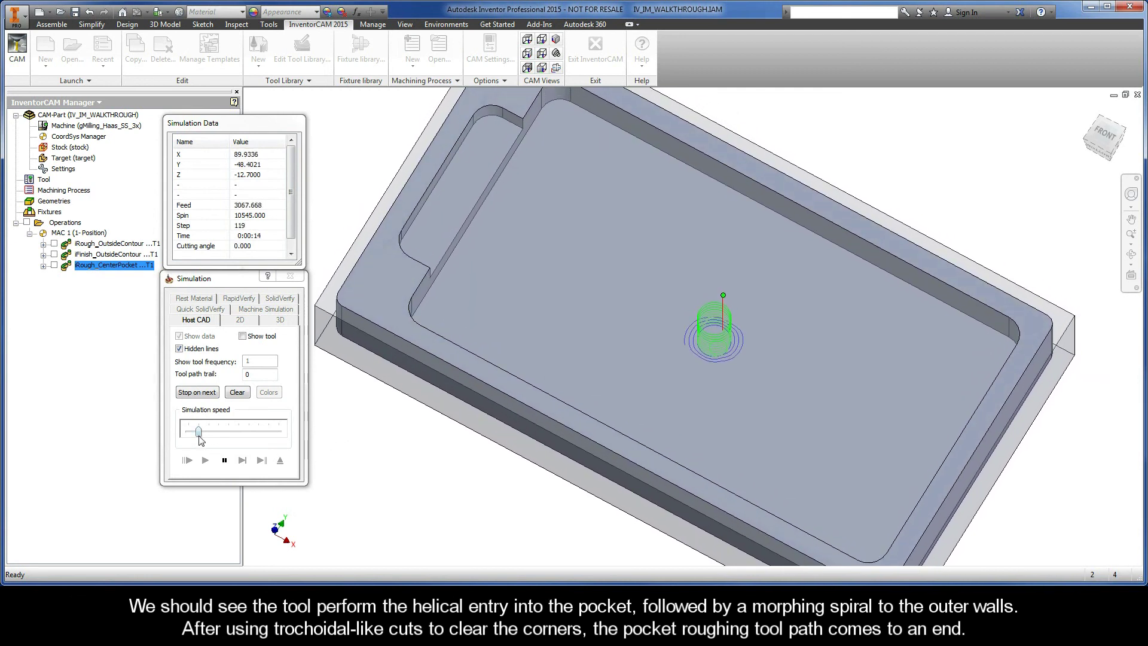
drag(198, 430, 249, 434)
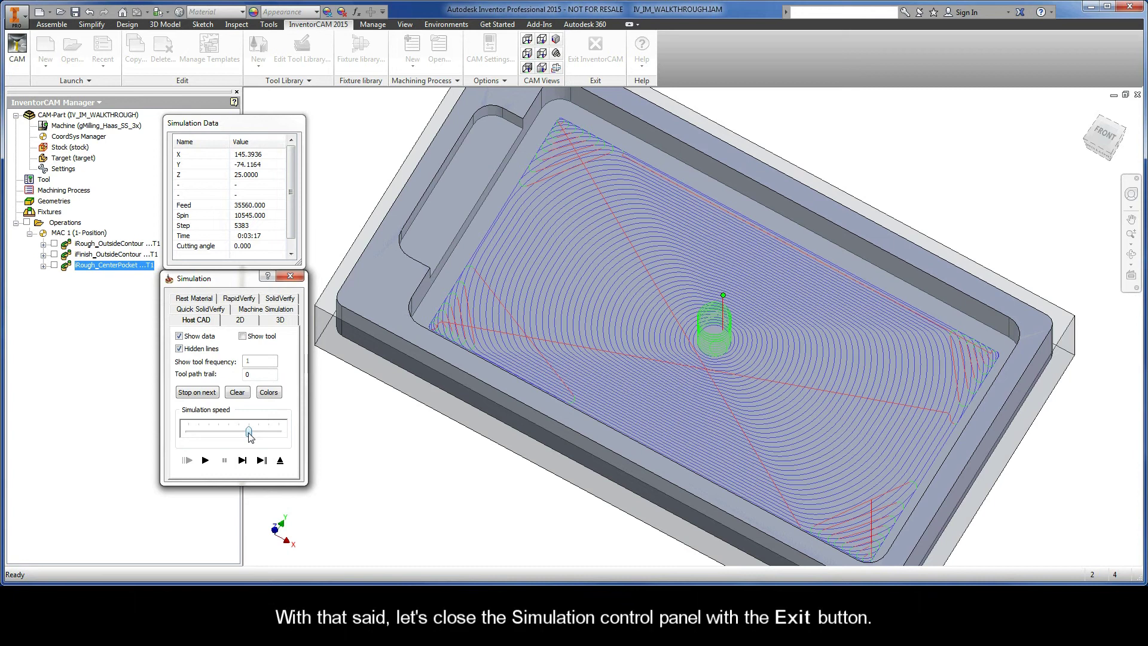
click(281, 460)
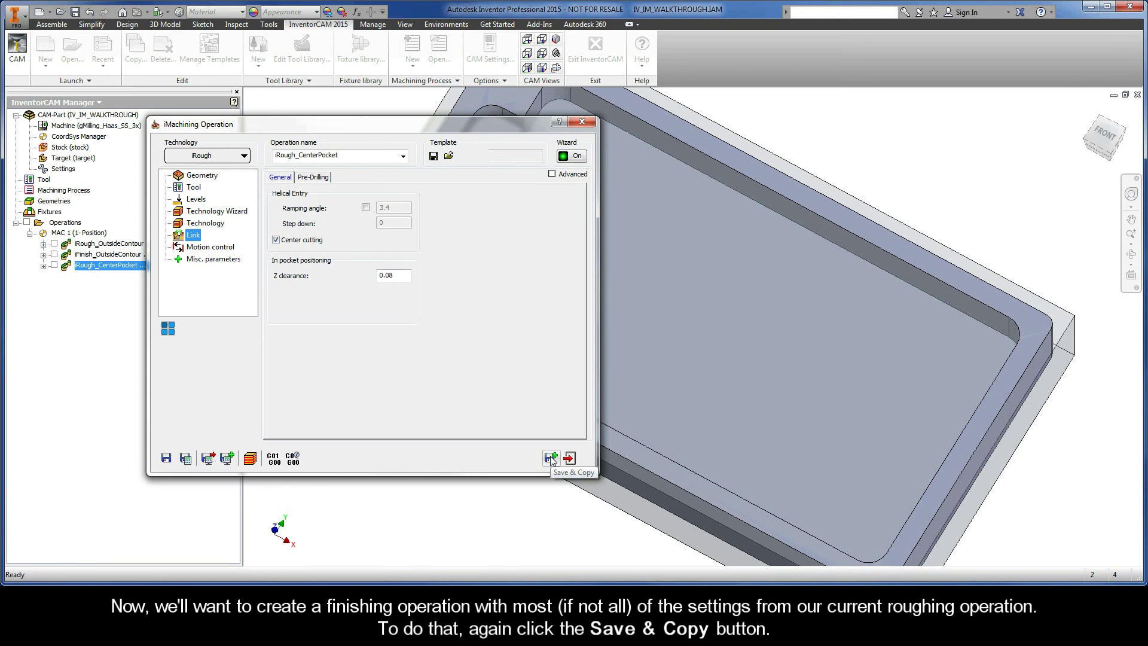
Save and copy the roughing operation, switching the copy to iFinish technology.
click(550, 458)
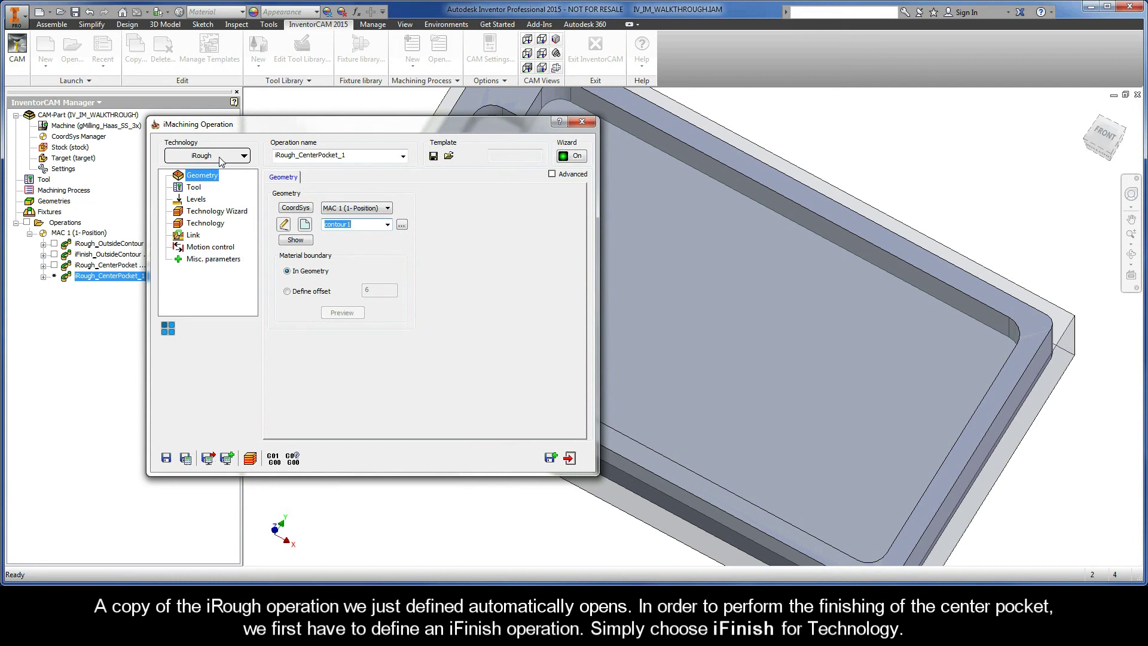
click(219, 157)
click(208, 191)
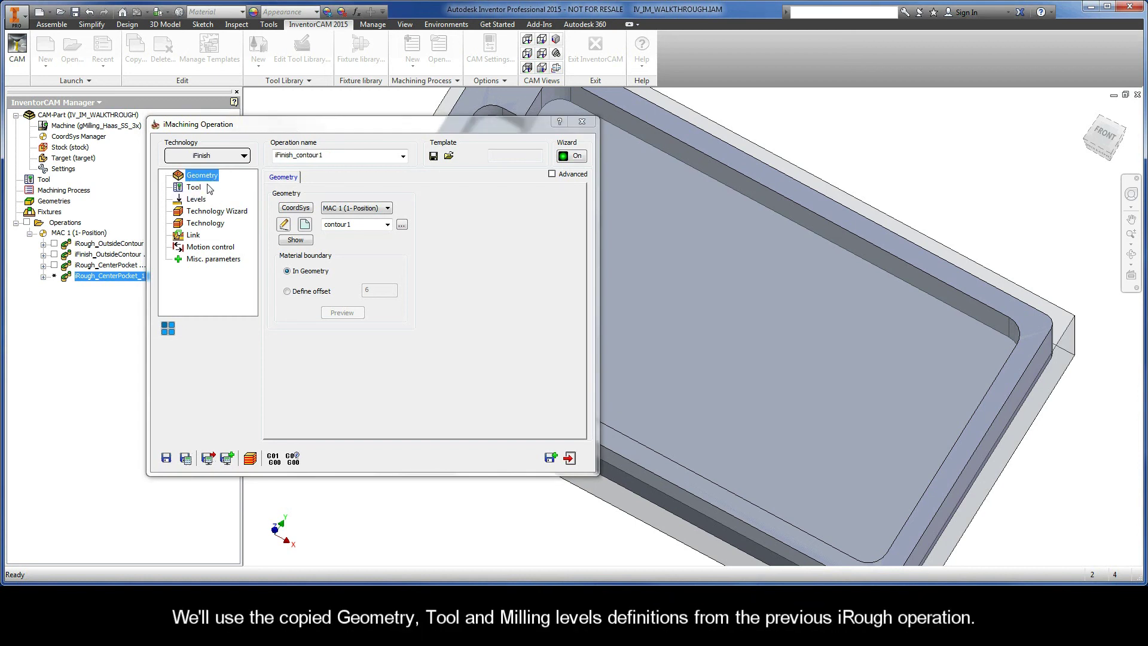
Review the copy's Tool, Levels and Technology Wizard pages, choosing View 2.
click(195, 187)
click(196, 198)
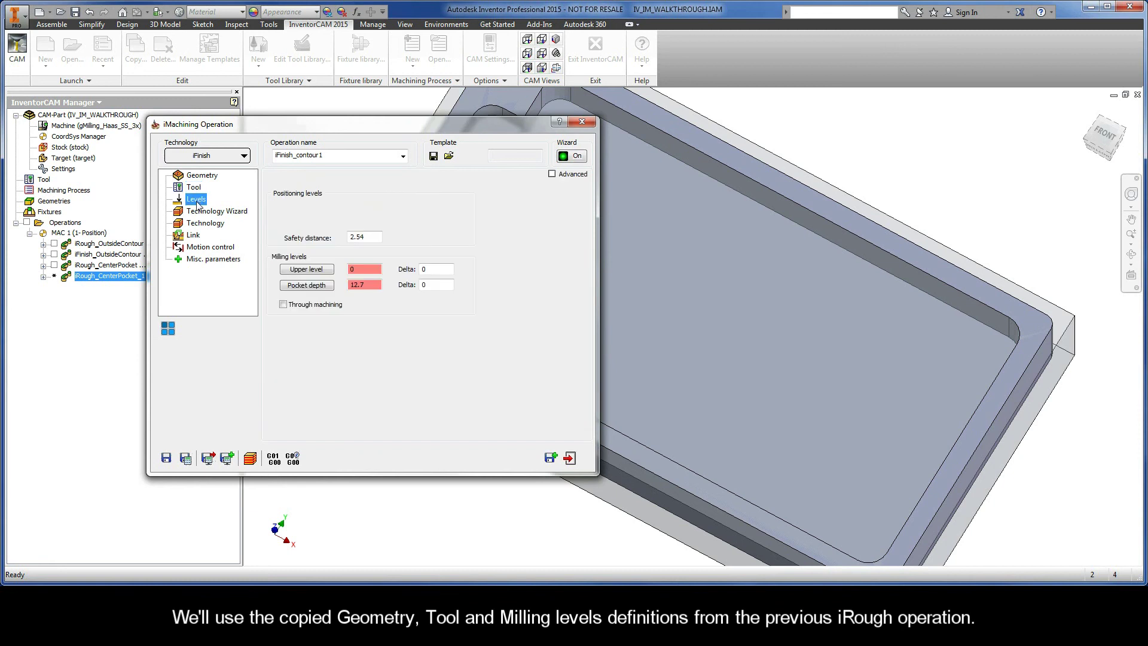
click(217, 211)
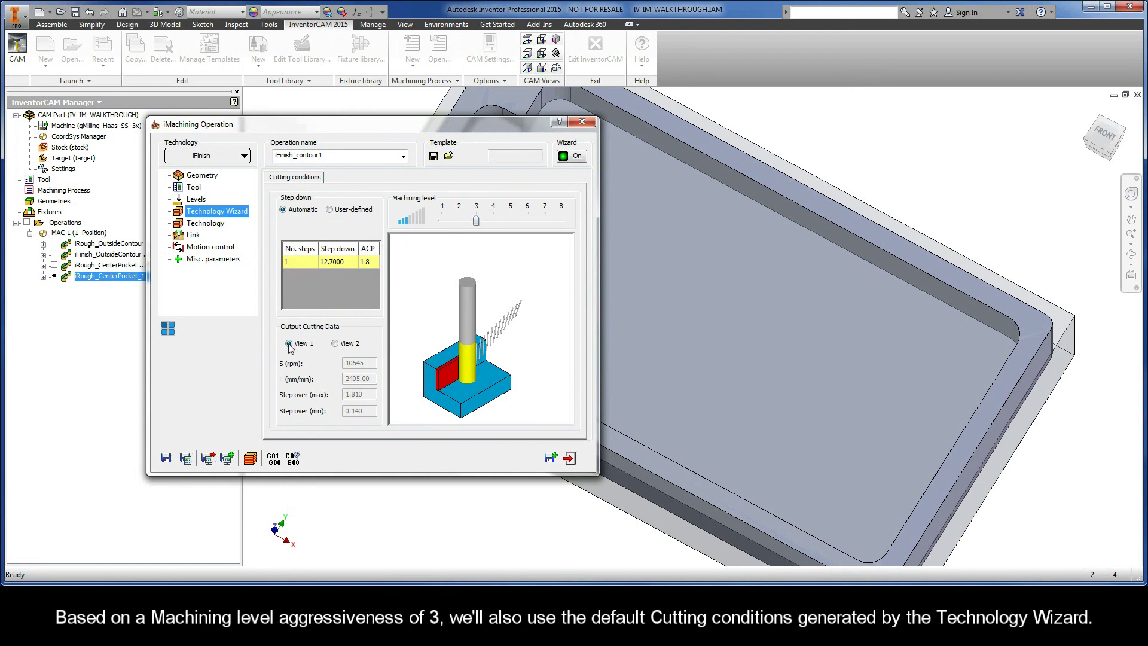
click(335, 344)
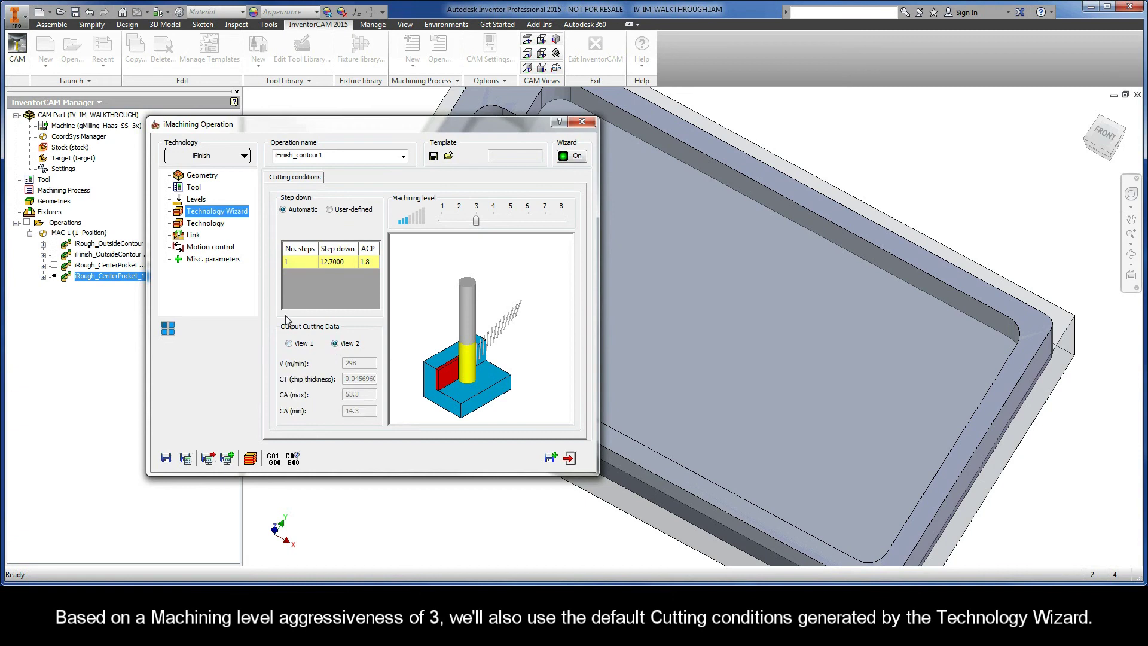
Confirm the iRest Data tab lists iRough_CenterPocket as the parent operation.
click(205, 223)
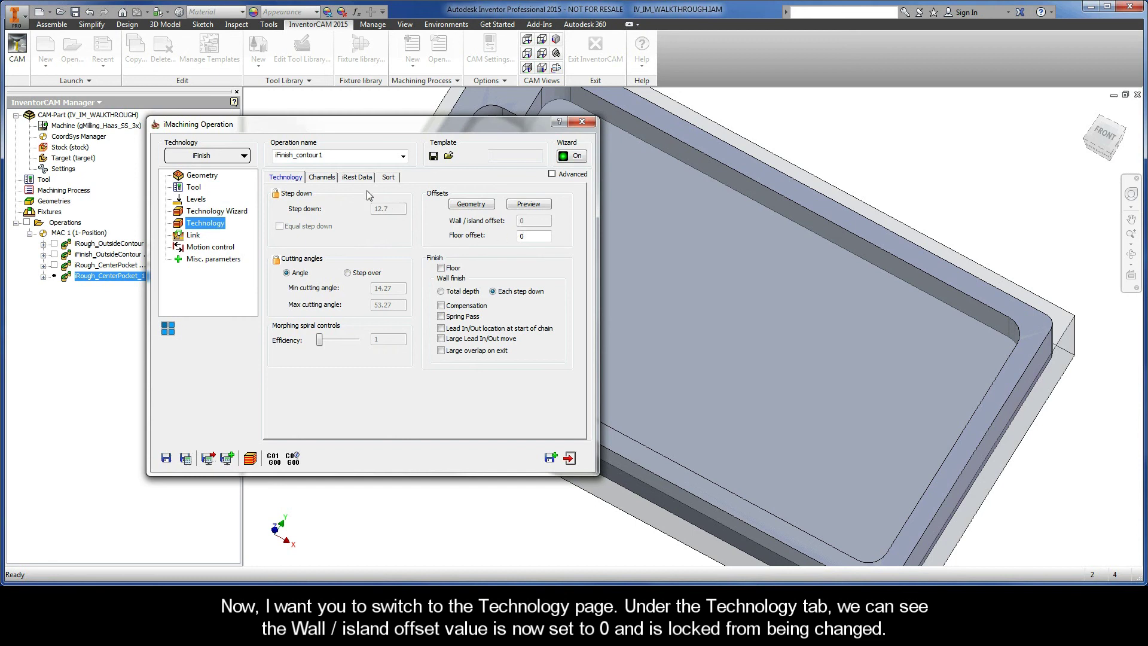
click(357, 178)
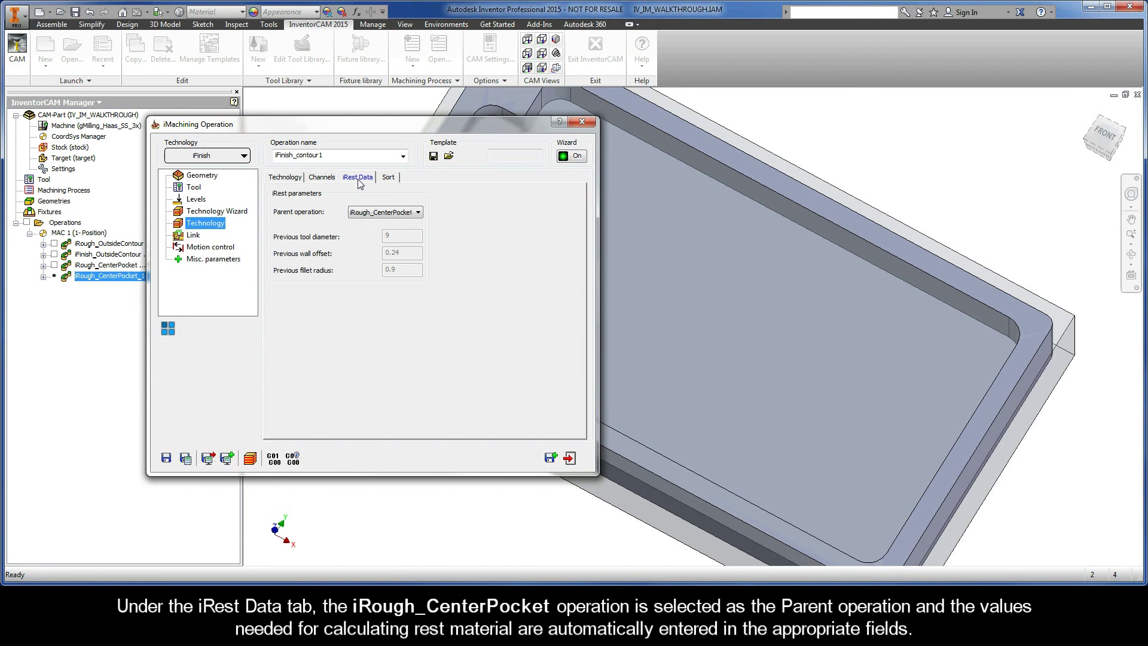
click(381, 213)
Rename iFinish_contour1 to iFinish_CenterPocket and Save & Calculate it.
drag(332, 156, 297, 156)
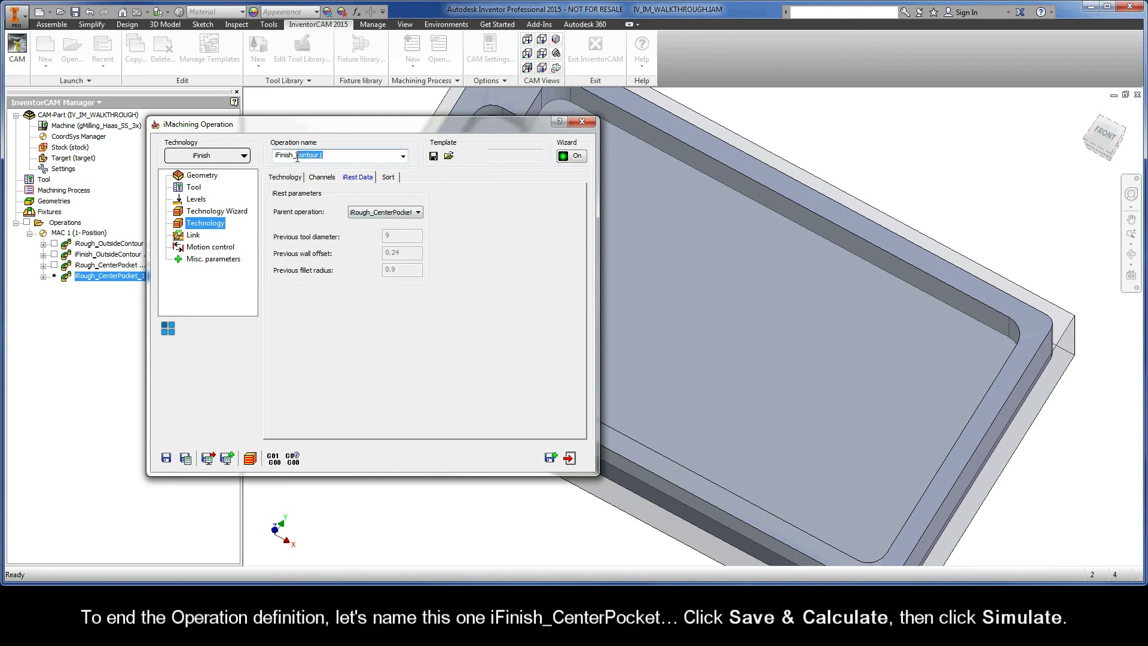
text(C)
click(185, 460)
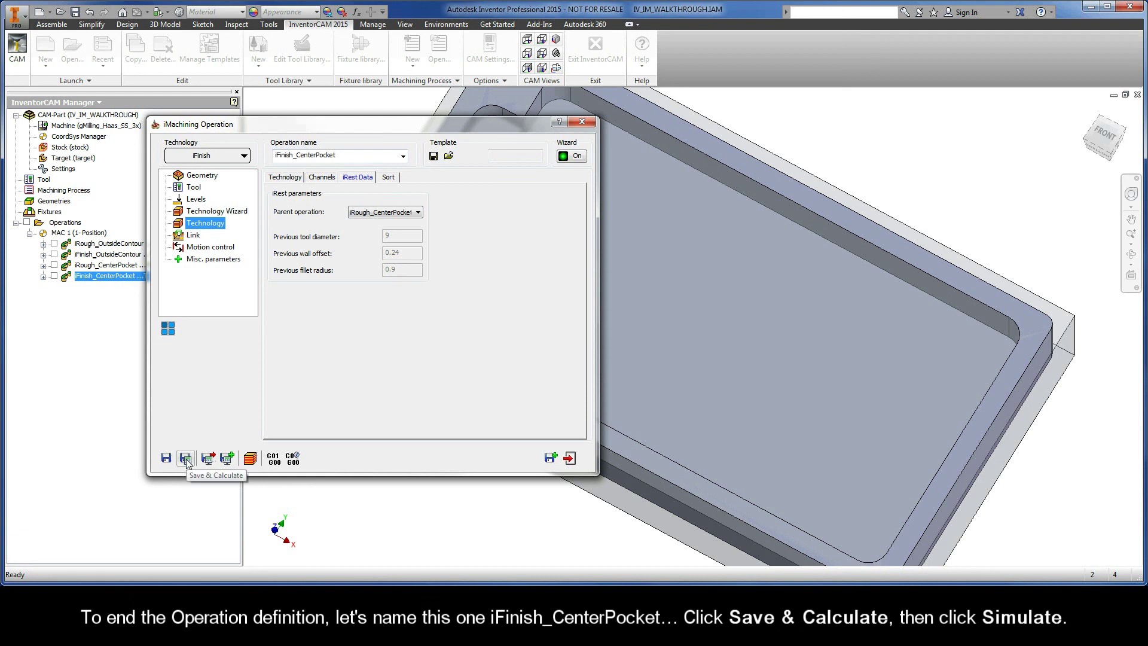
Play the iFinish_CenterPocket simulation at adjusted speed, then close it and the operation dialog.
click(250, 458)
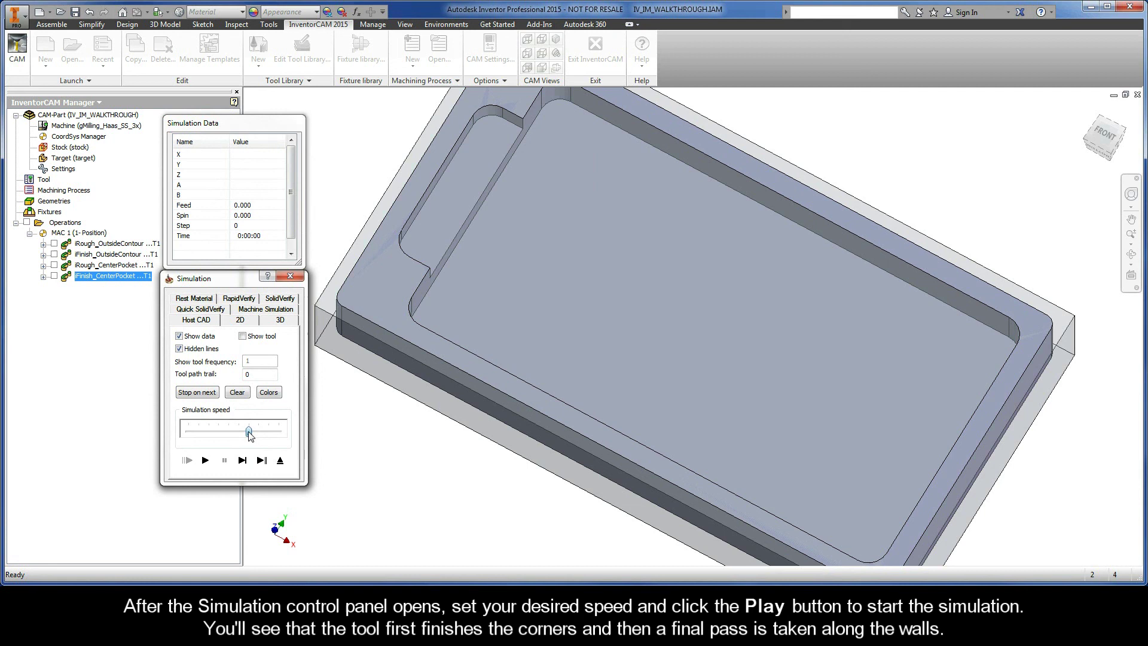
drag(248, 434, 198, 433)
click(204, 460)
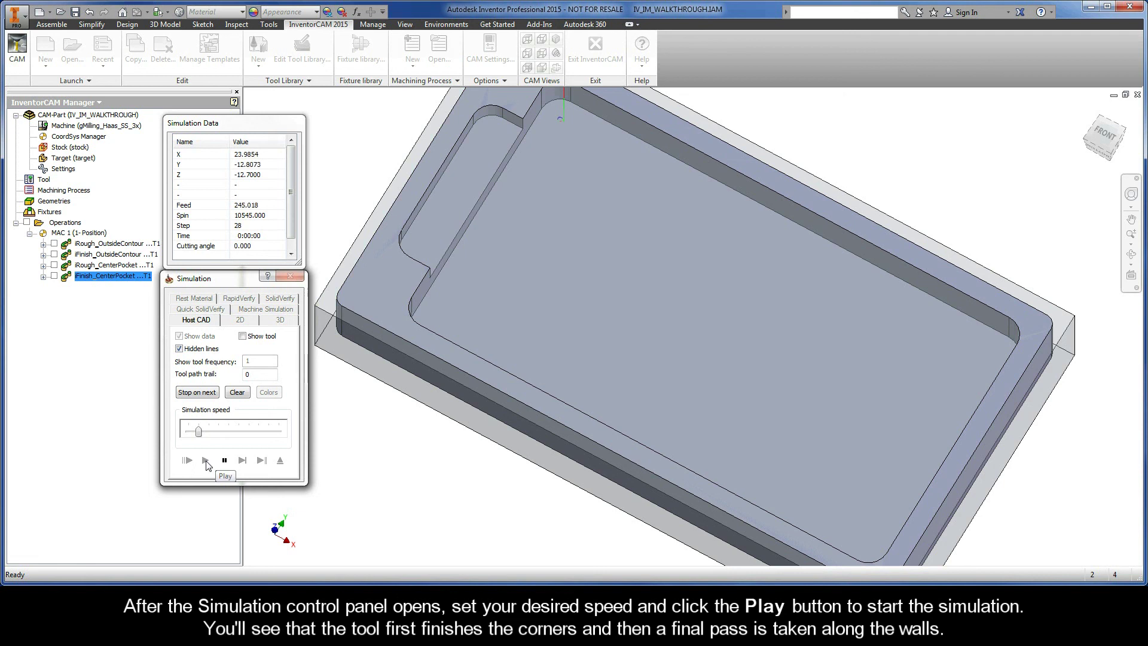
drag(198, 434, 249, 436)
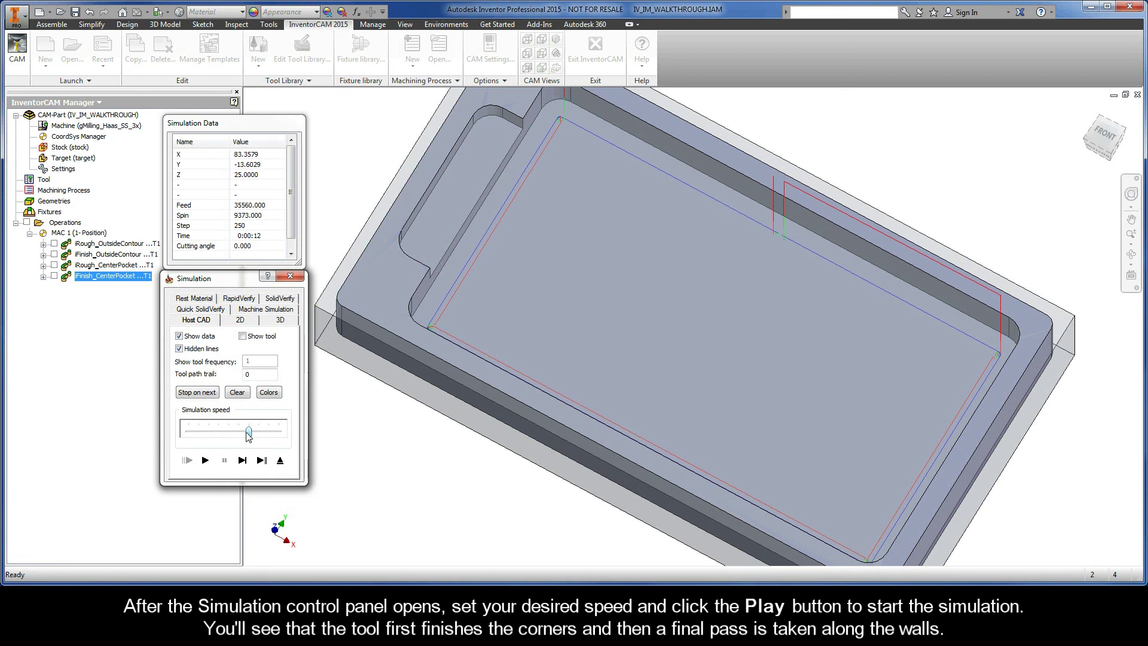
click(279, 460)
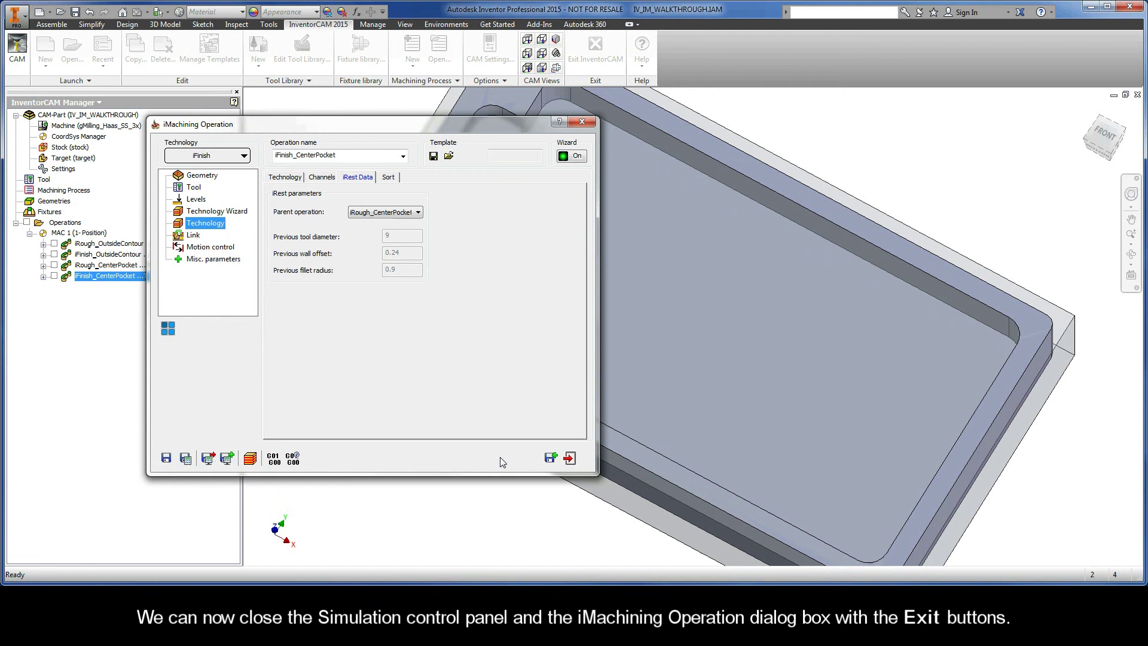
click(568, 458)
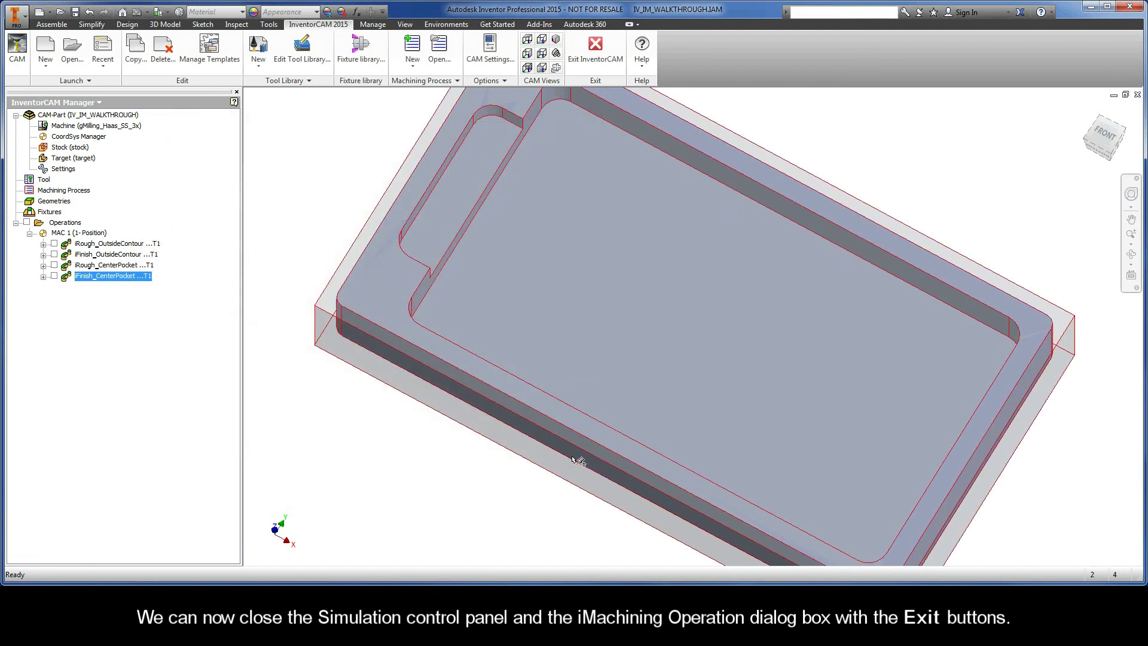